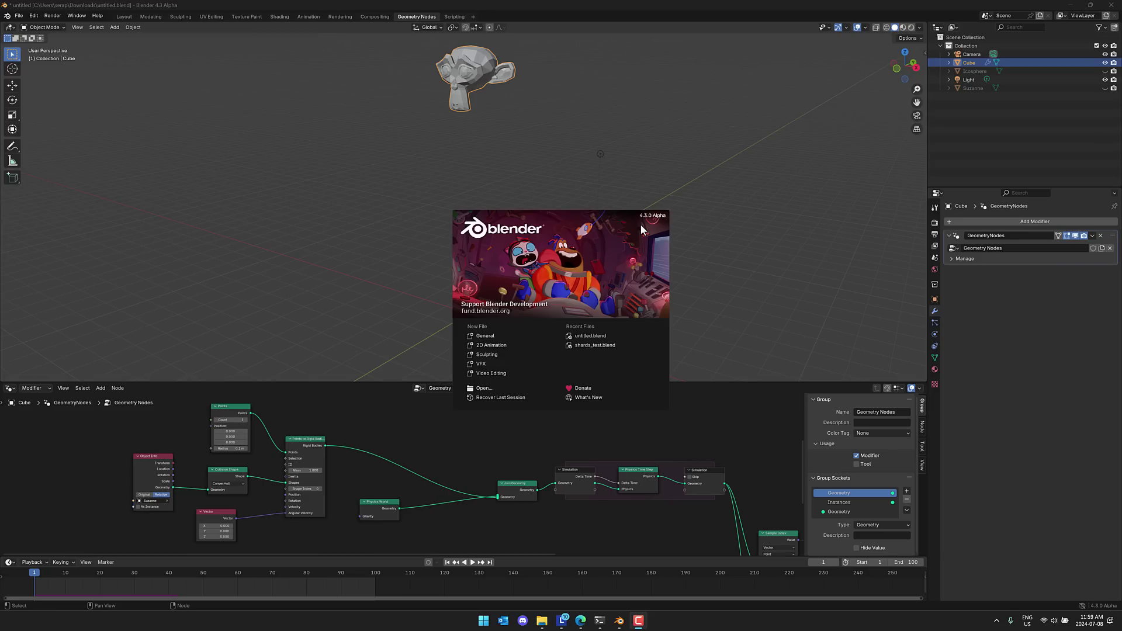
- Close the startup splash screen to reveal the Suzanne and camera scene
left_click(773, 250)
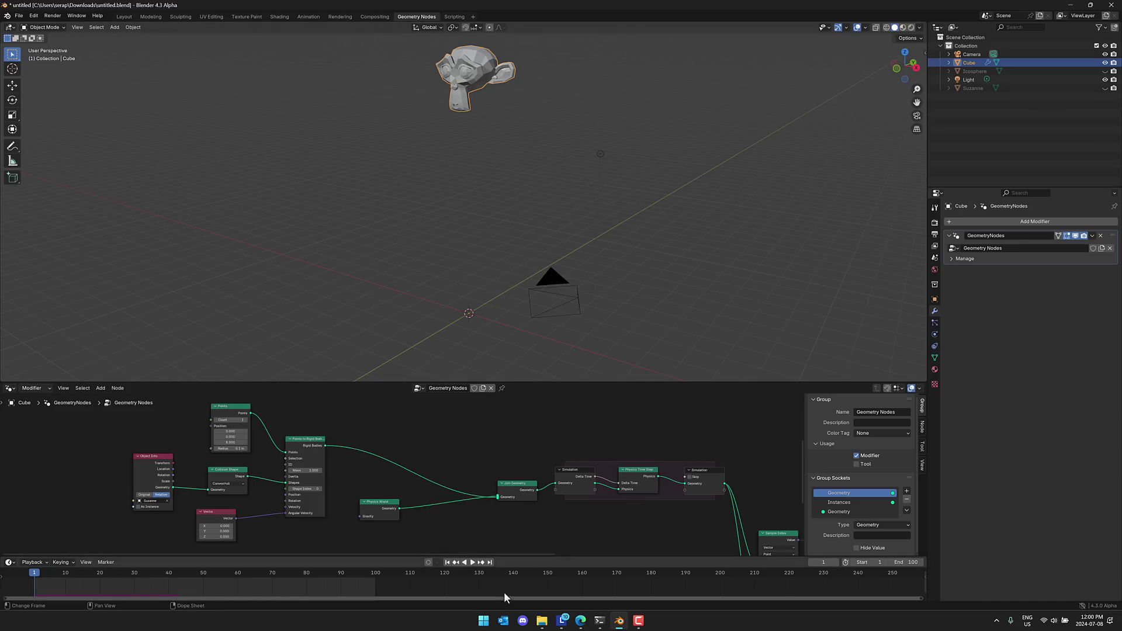
left_click(473, 563)
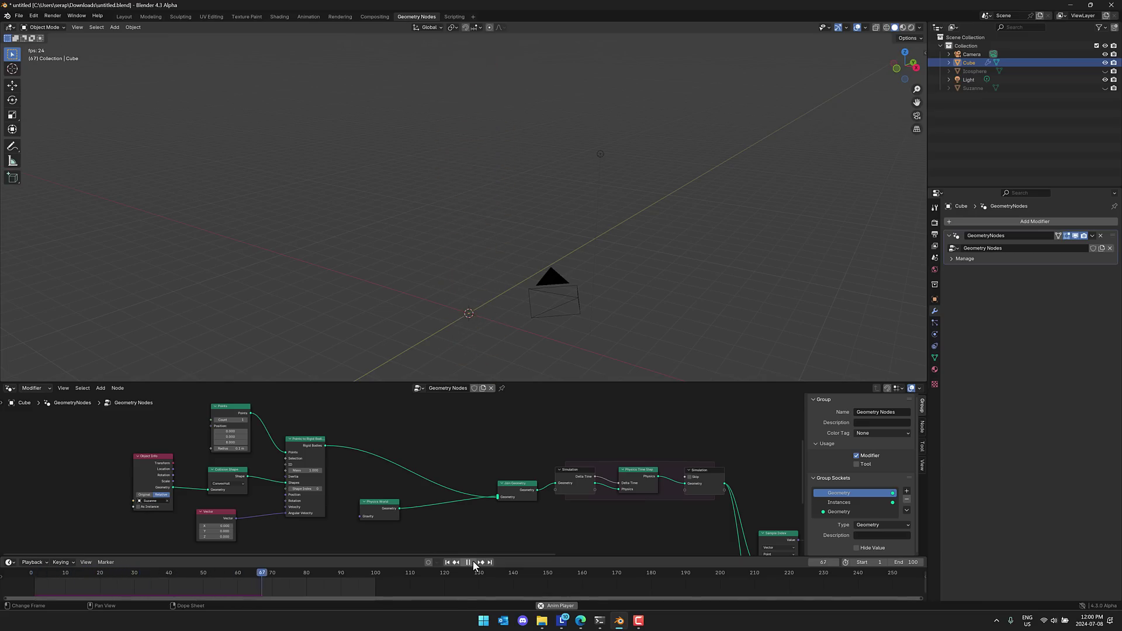
left_click(467, 563)
left_click(448, 563)
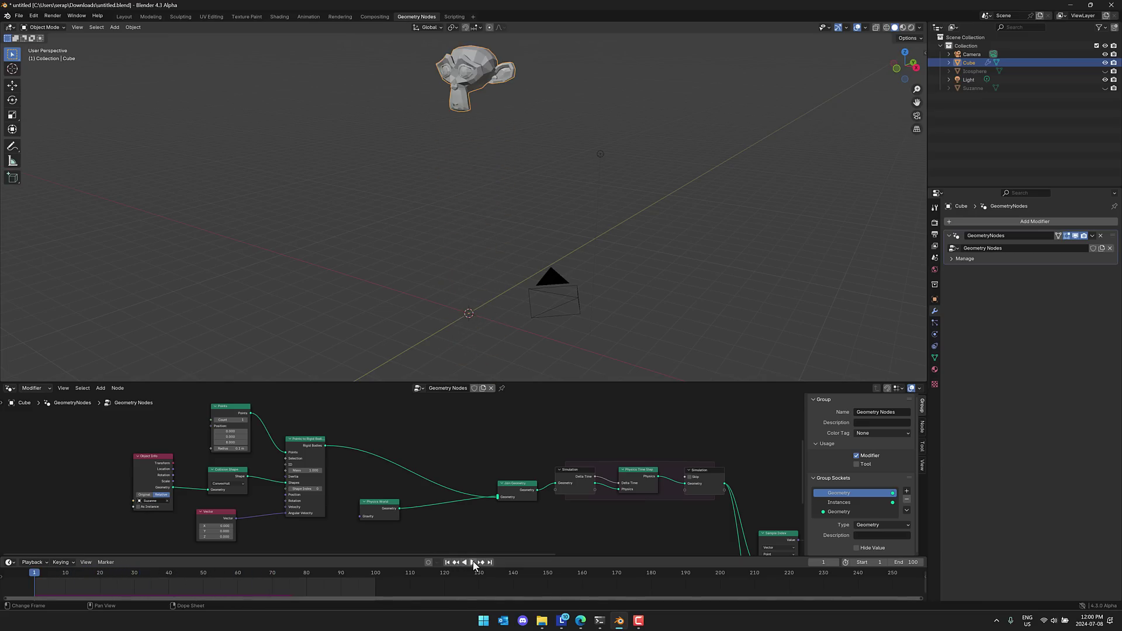
left_click(473, 562)
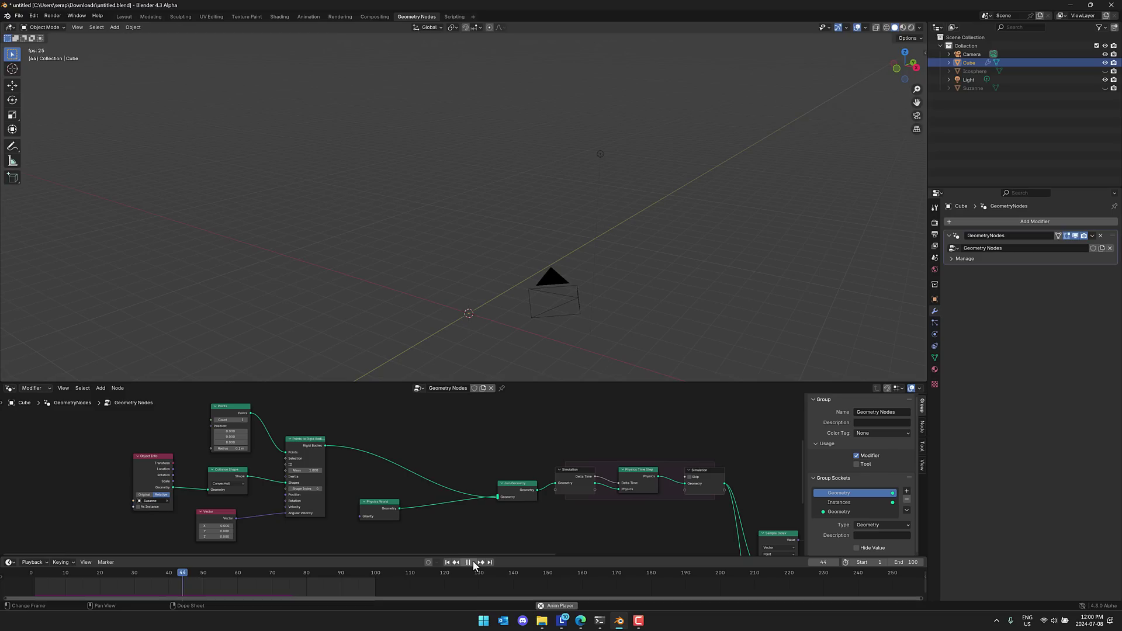
left_click(473, 563)
left_click(447, 562)
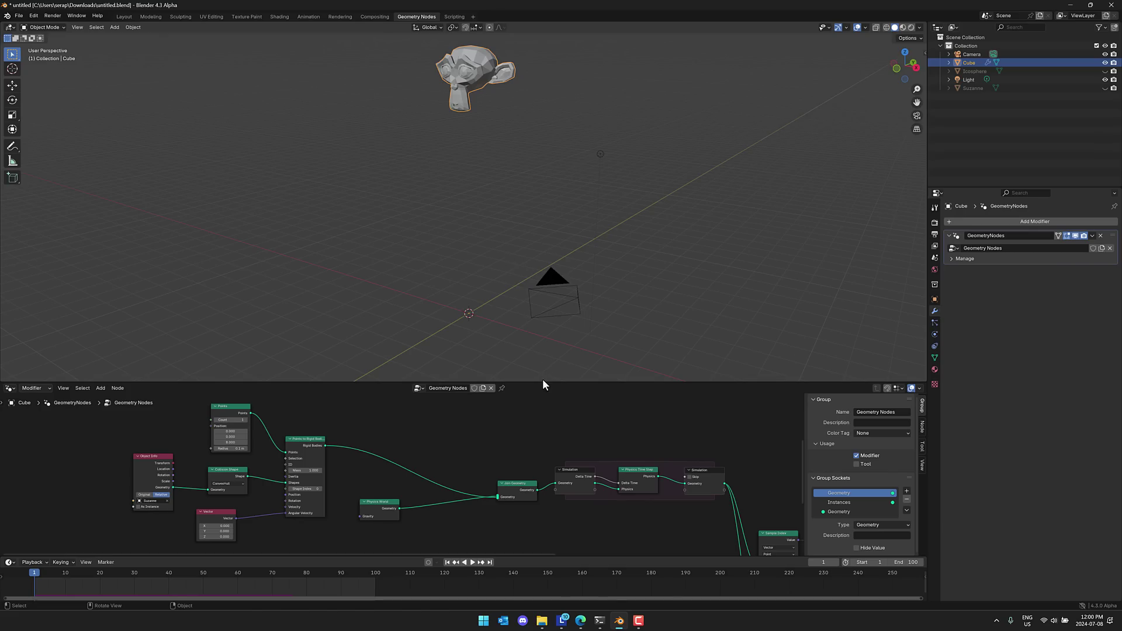
- Link Set Body Static's Physics output into Join Geometry's Geometry input
left_click_drag(542, 382, 542, 227)
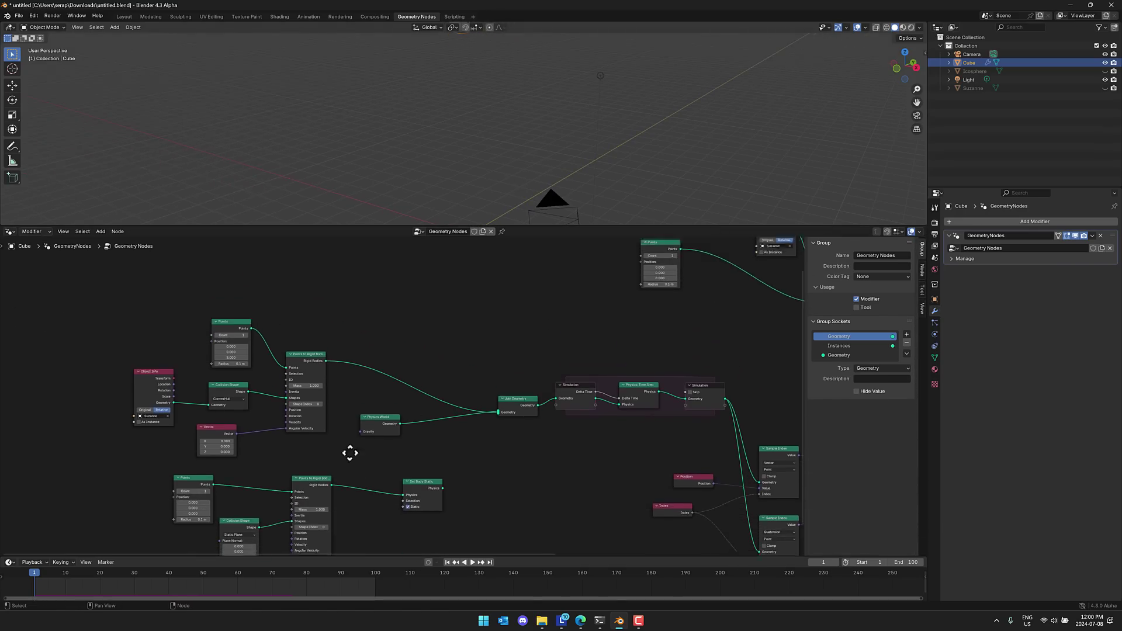
middle_click_drag(349, 453, 335, 361)
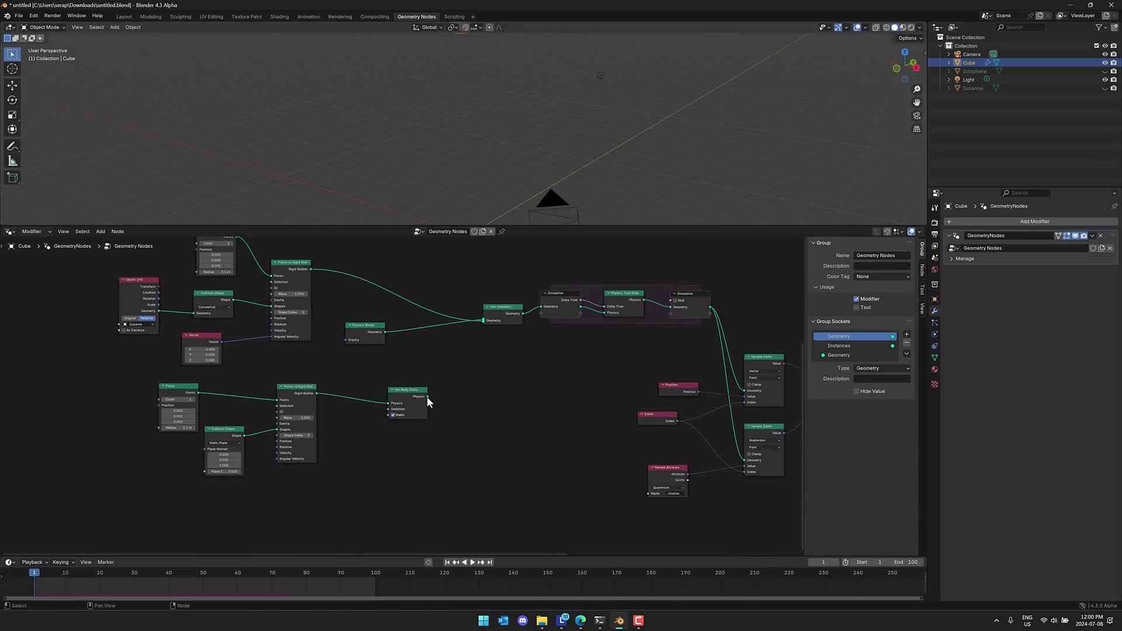
mouse_move(427, 398)
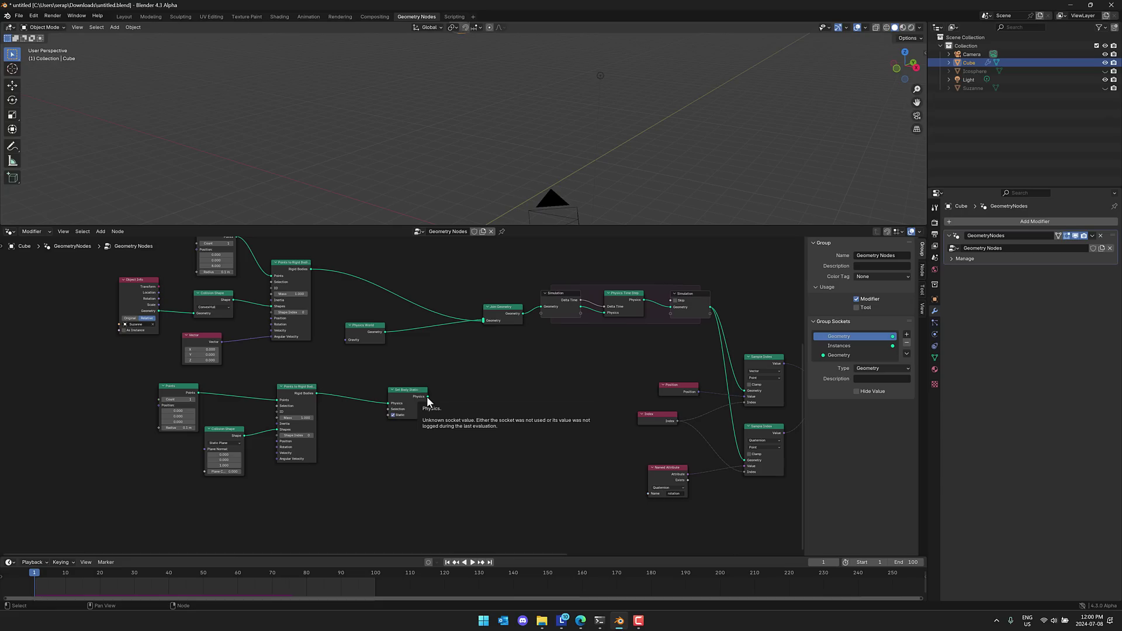
left_click_drag(427, 398, 440, 387)
left_click_drag(463, 328, 481, 321)
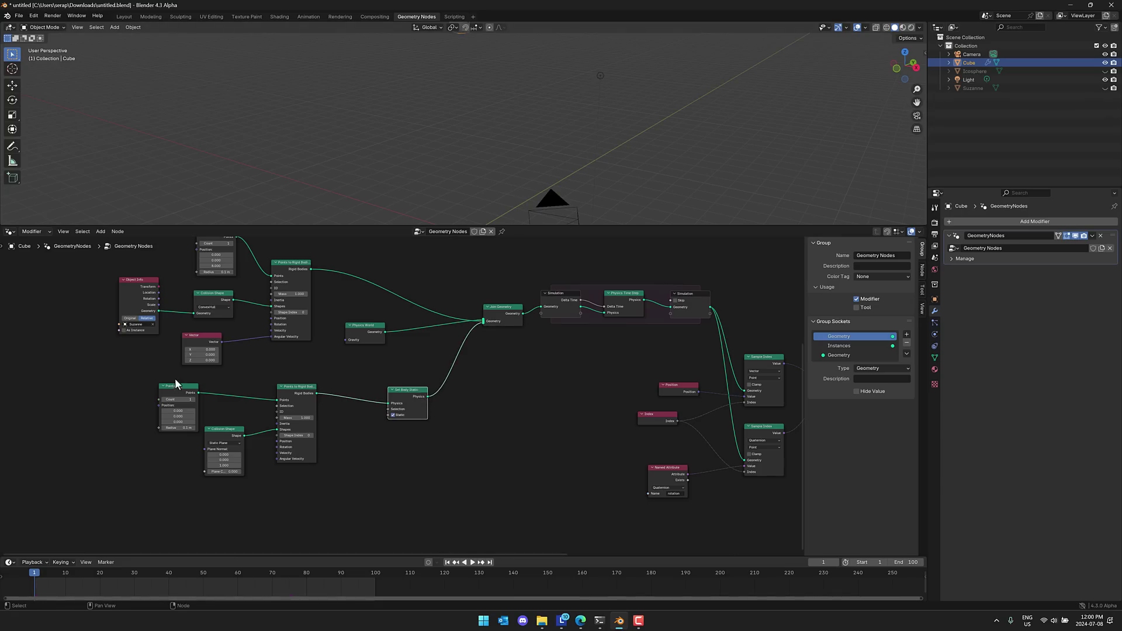
left_click_drag(655, 226, 656, 420)
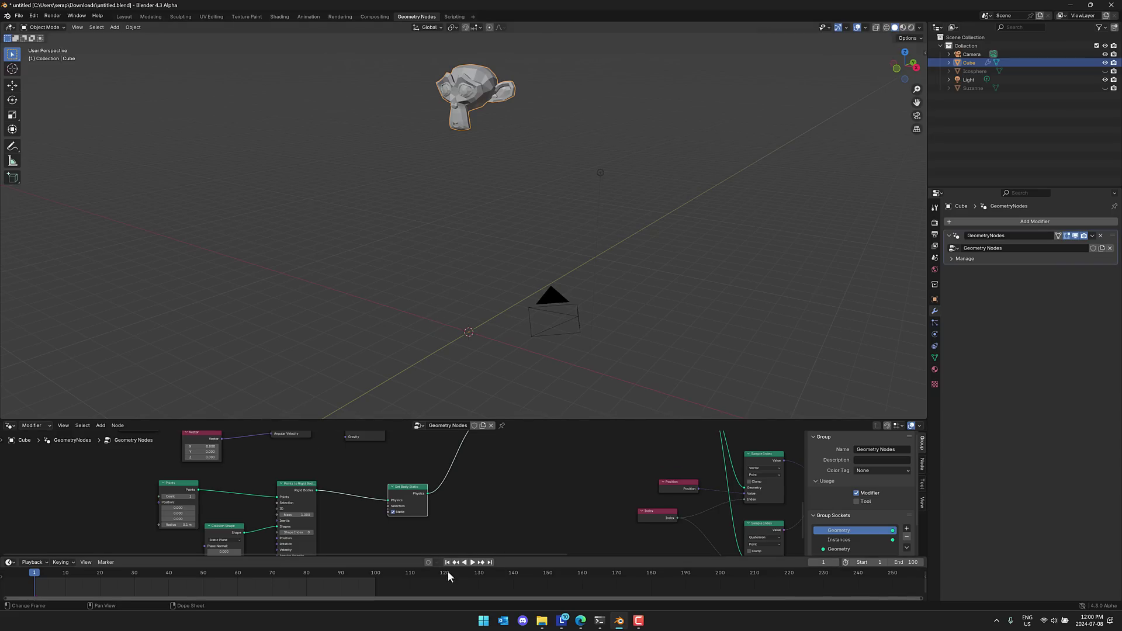
- Play the simulation until Suzanne falls and settles on the invisible ground around frame 89
left_click(473, 562)
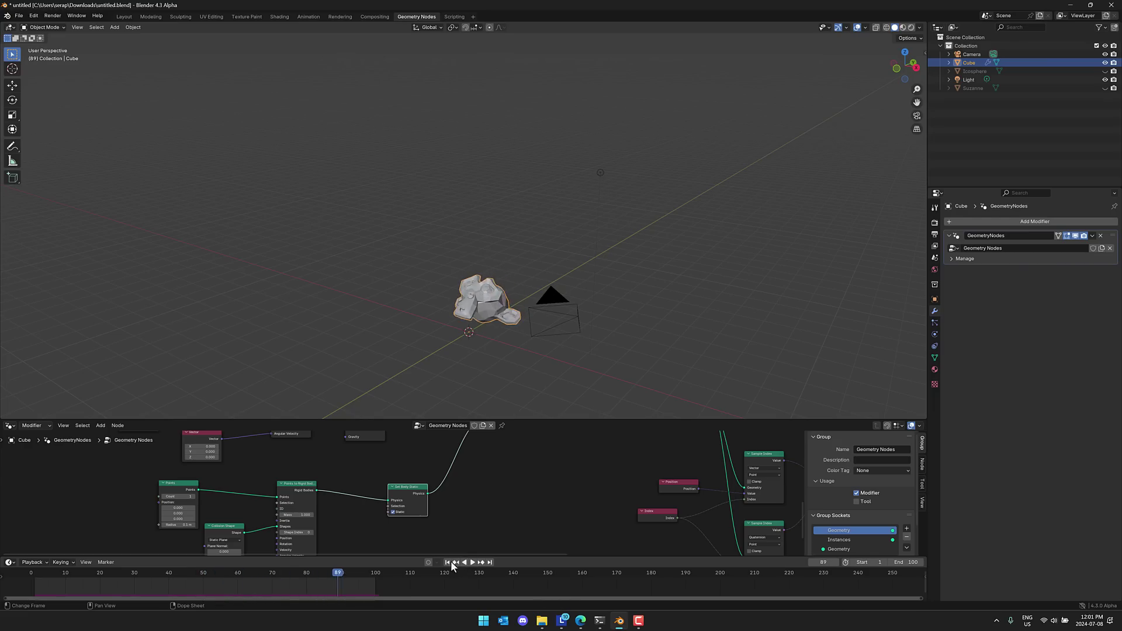
- Set the Angular Velocity Vector node's Z to 5 and replay the simulation from the start
key("Escape")
scroll(293, 501, "up", 2)
middle_click_drag(293, 501, 329, 446)
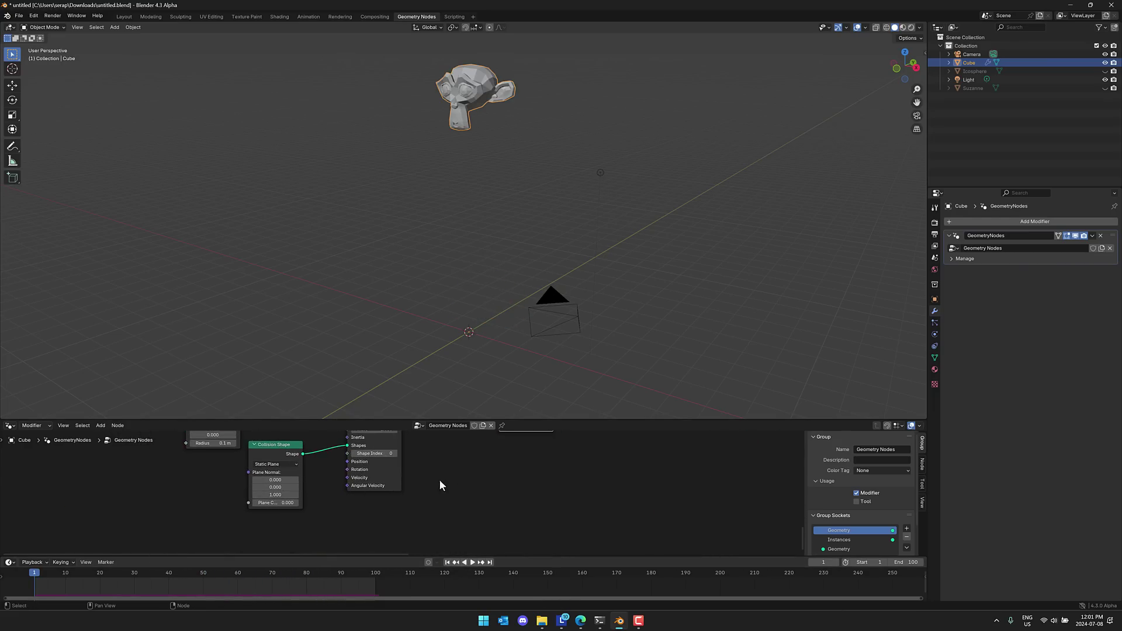
middle_click_drag(441, 484, 451, 519)
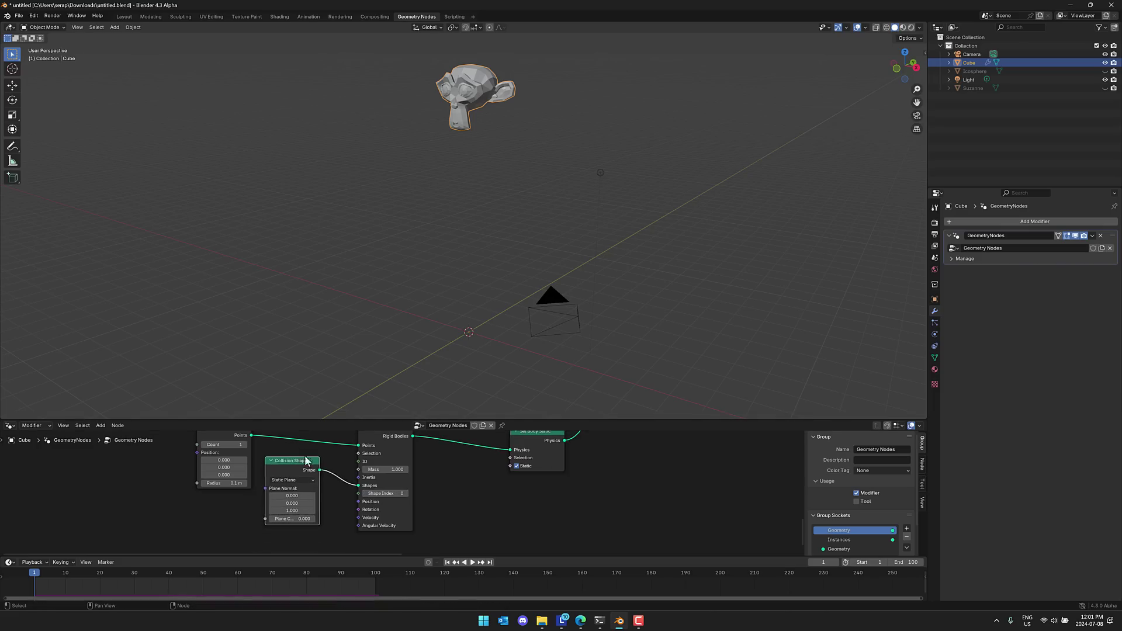
middle_click_drag(310, 460, 488, 520)
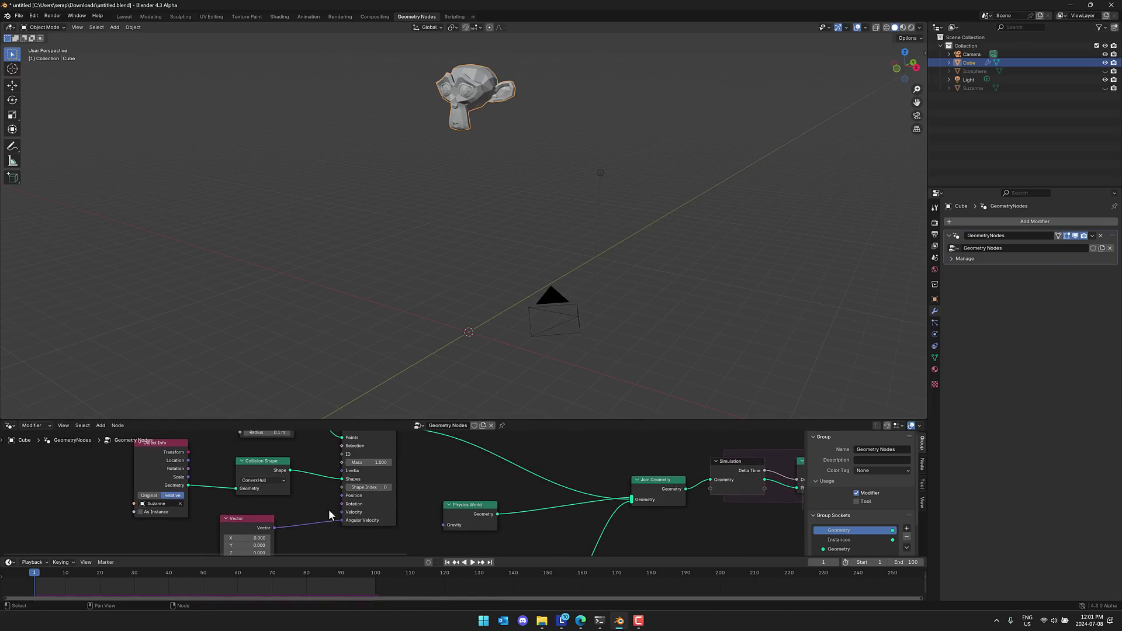
middle_click_drag(328, 510, 328, 471)
left_click(263, 509)
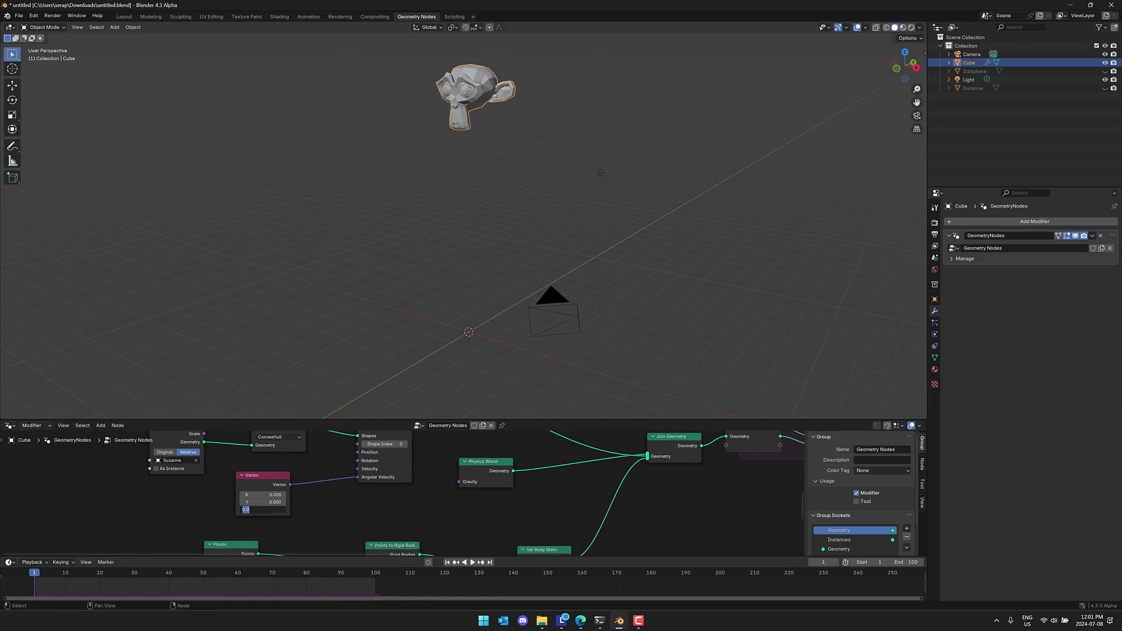
type("5")
key("Return")
left_click(473, 563)
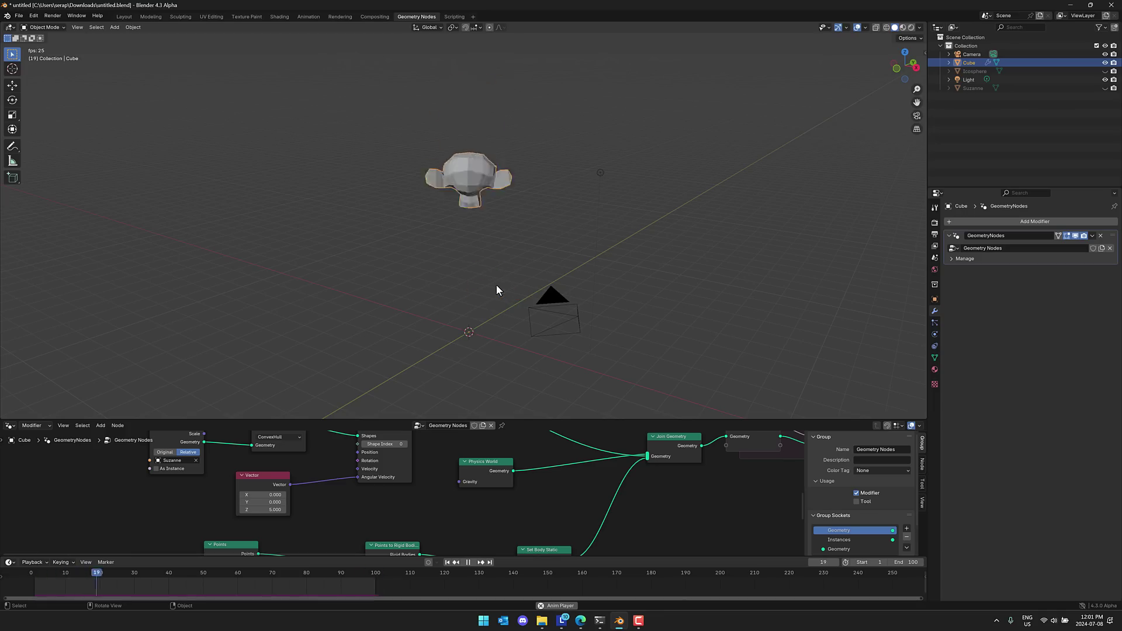
- Rewind to frame 1, enlarge the node editor, and select the Physics Time Step node
left_click(470, 561)
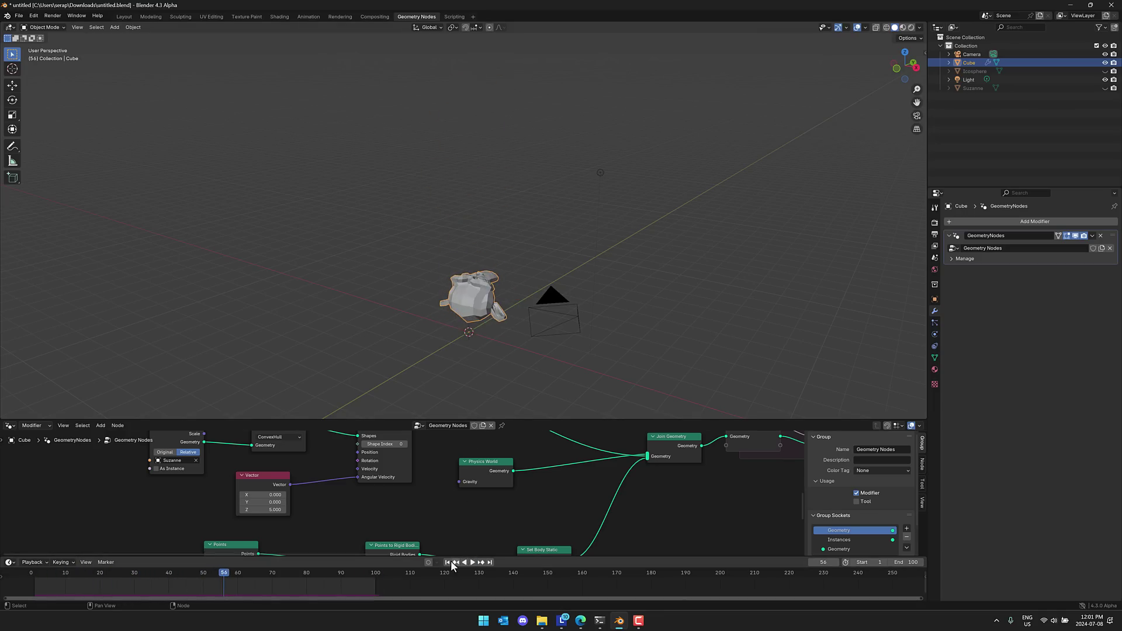
left_click(447, 562)
left_click_drag(560, 419, 573, 87)
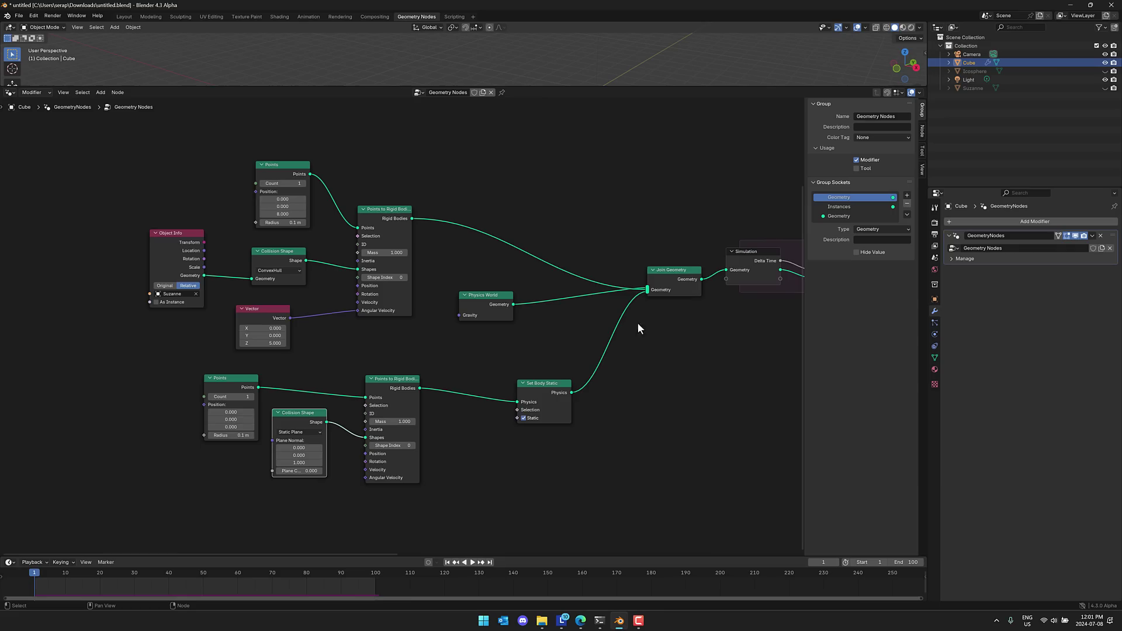
scroll(561, 348, "up", 3)
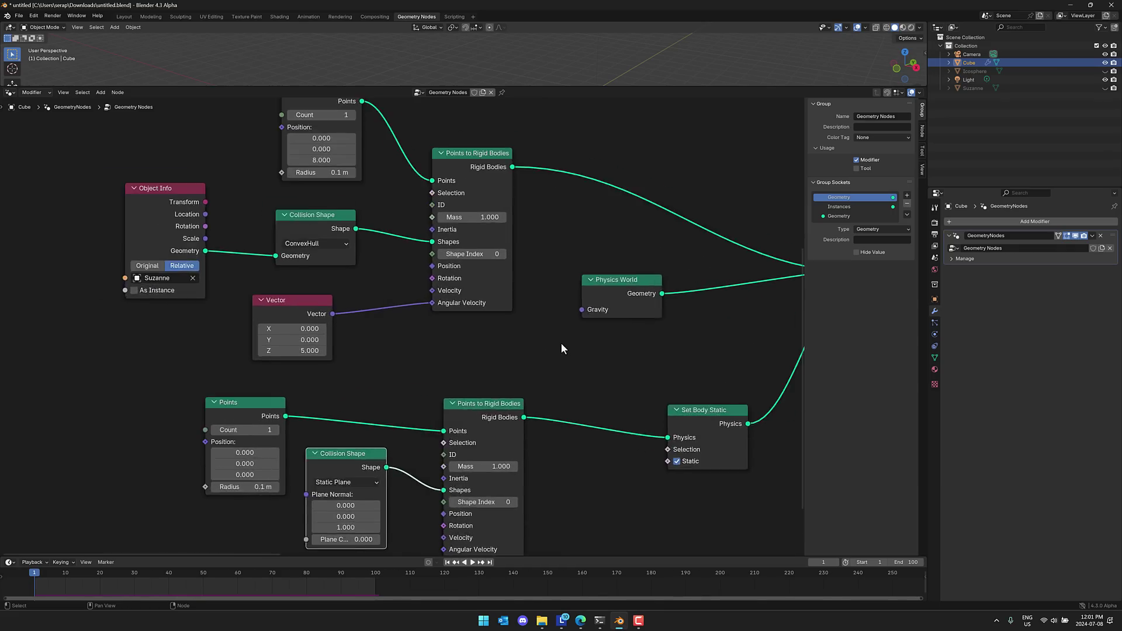
scroll(562, 349, "up", 2)
middle_click_drag(567, 351, 25, 396)
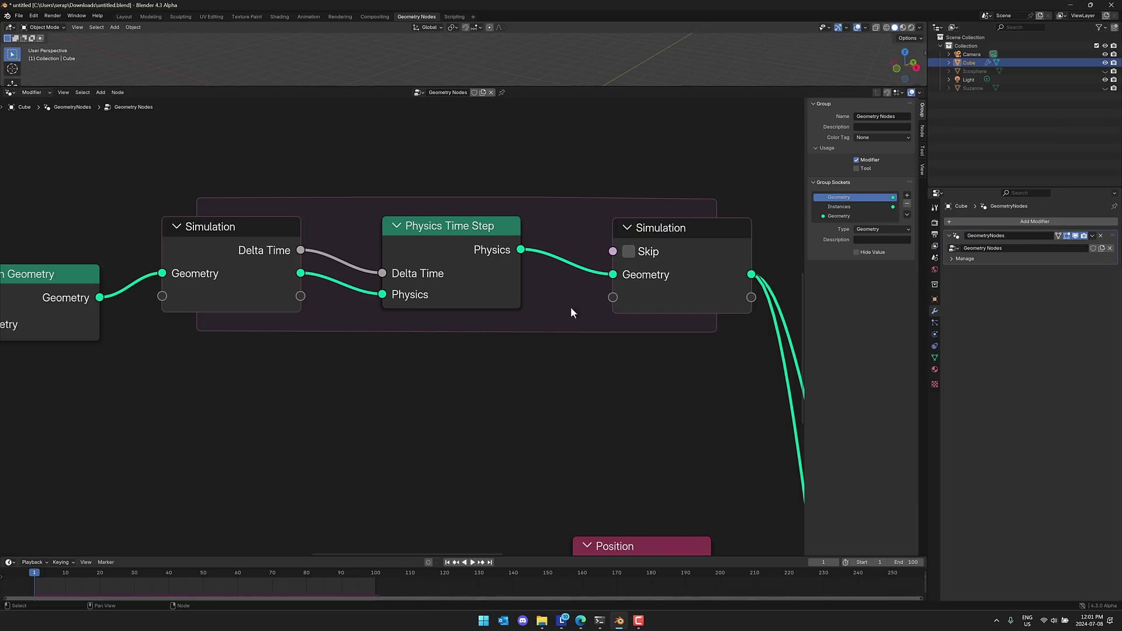
left_click(459, 230)
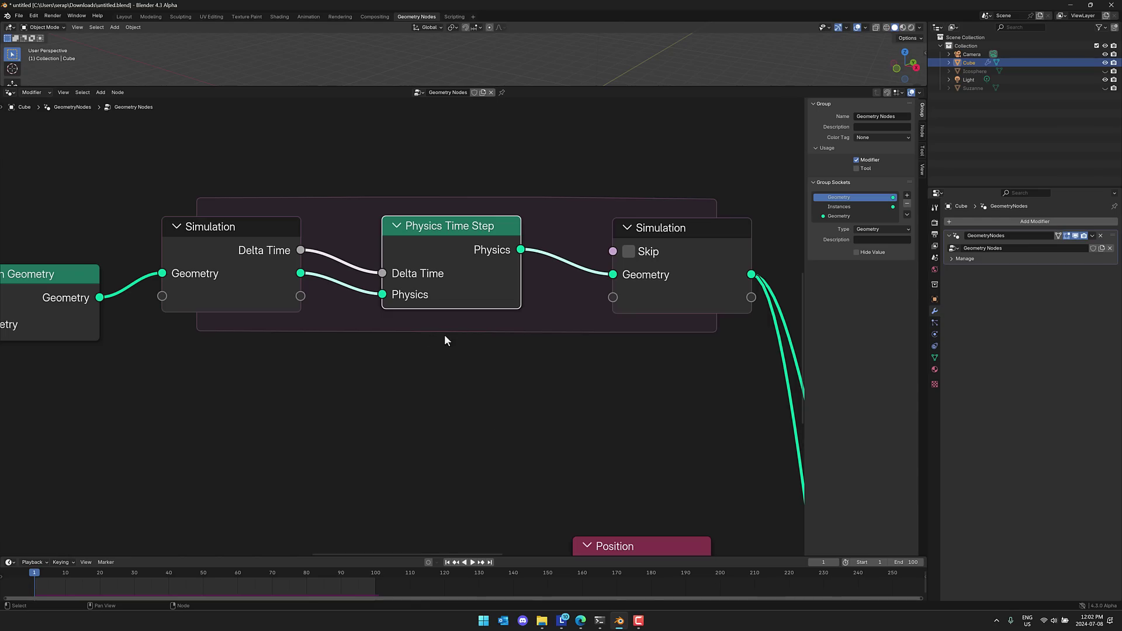
middle_click_drag(444, 337, 188, 338)
scroll(100, 364, "down", 2)
middle_click_drag(278, 338, 681, 380)
middle_click_drag(568, 361, 391, 380)
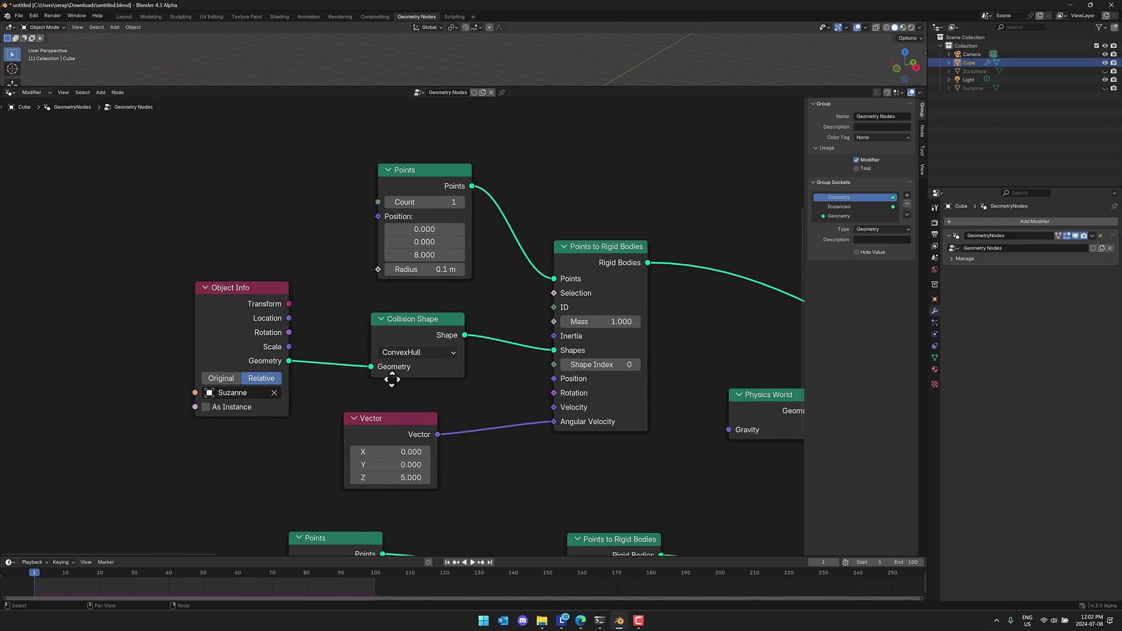
middle_click_drag(332, 260, 305, 234)
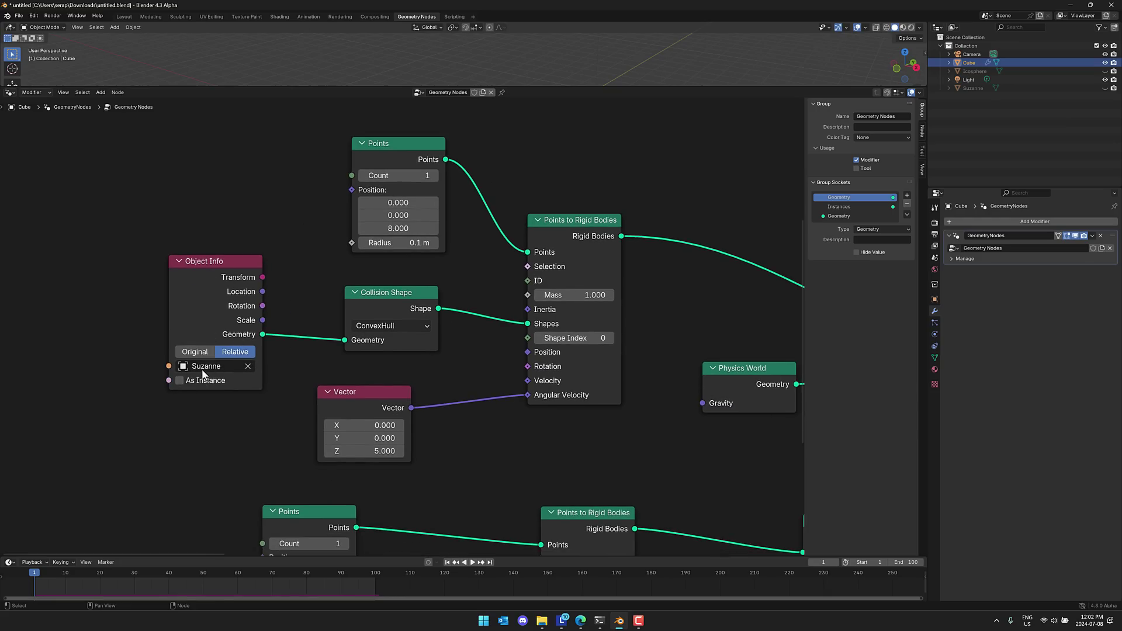
middle_click_drag(264, 402, 198, 440)
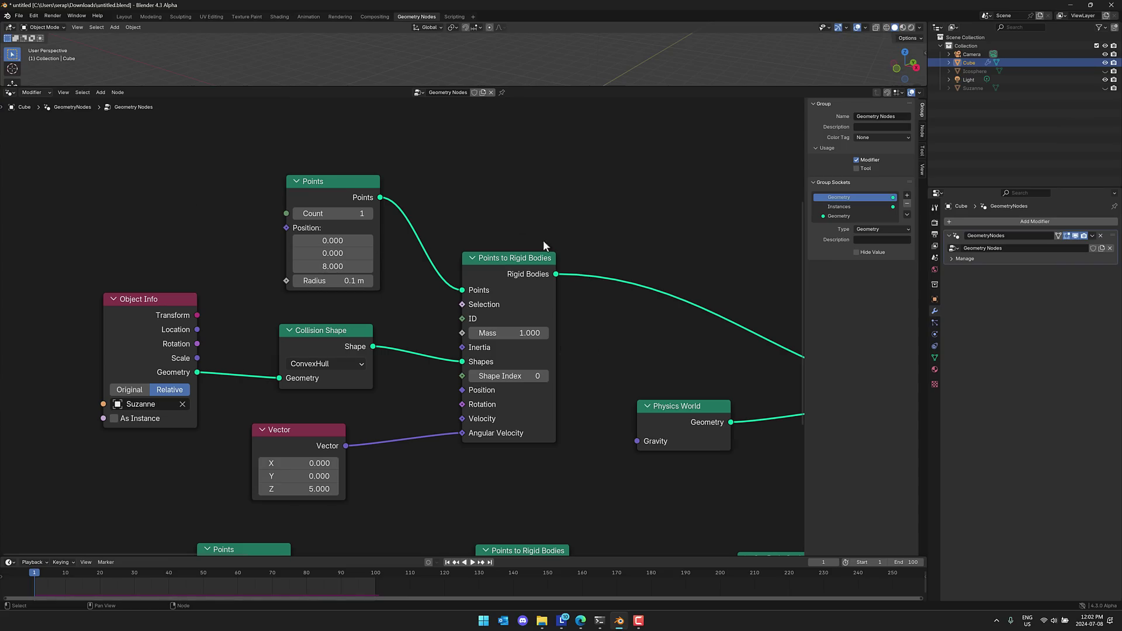
middle_click_drag(575, 416, 567, 217)
middle_click_drag(614, 445, 619, 295)
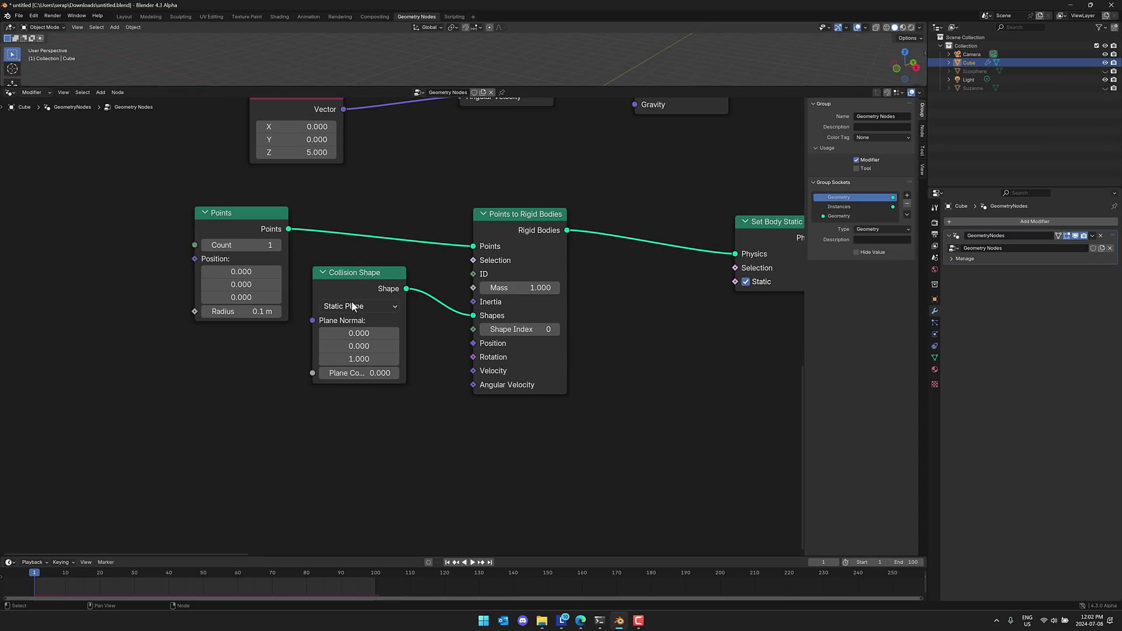
- Reposition the Physics World node higher up, keeping its link into Join Geometry
middle_click_drag(644, 408, 461, 455)
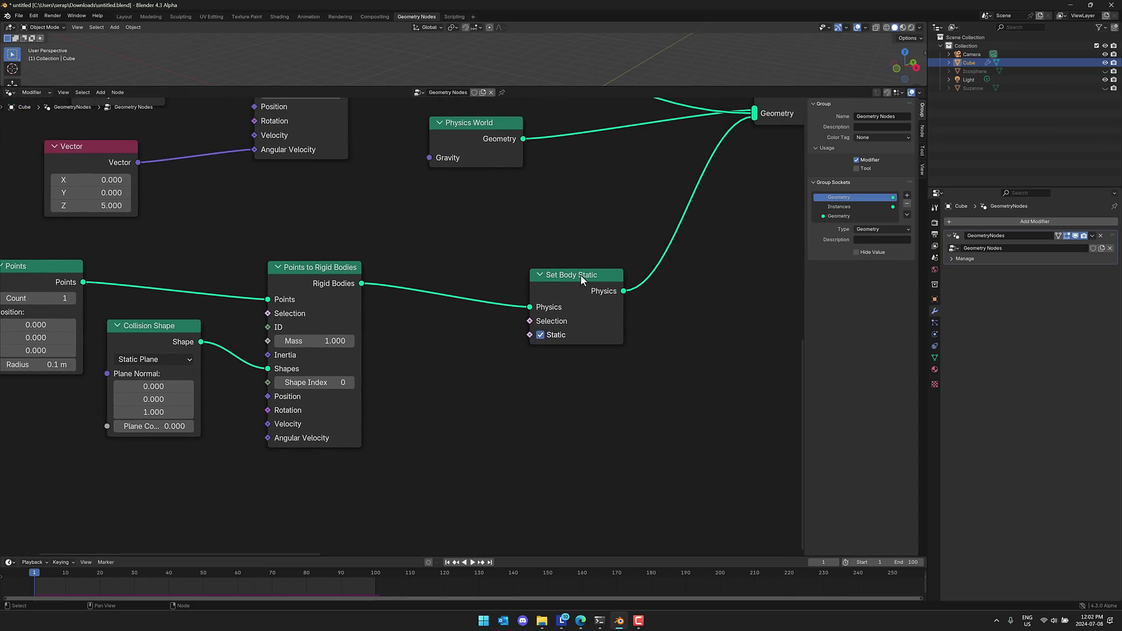
middle_click_drag(606, 244, 616, 338)
mouse_move(594, 218)
middle_mouse_down()
mouse_move(605, 331)
mouse_move(593, 292)
middle_mouse_up()
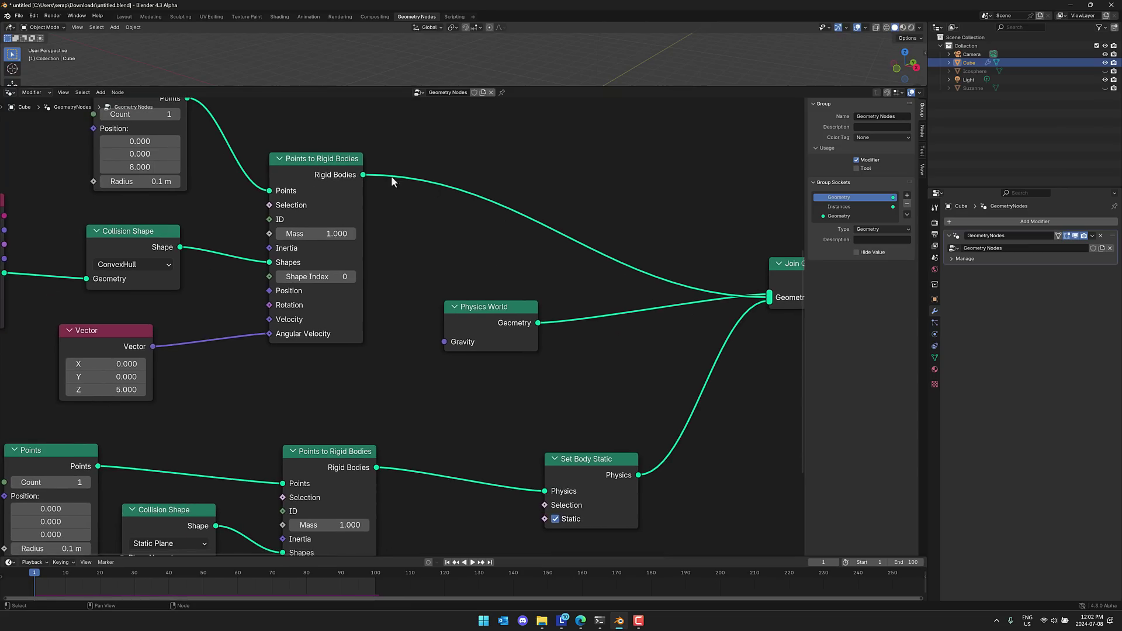
scroll(631, 409, "down", 5)
scroll(632, 409, "right", 5)
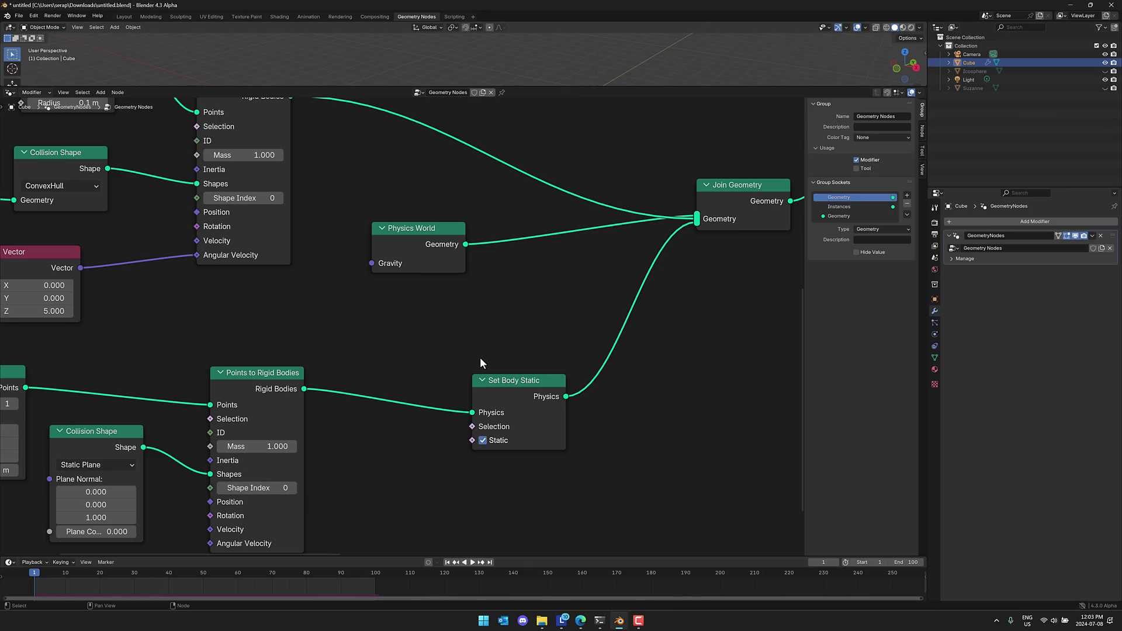
middle_click_drag(424, 297, 531, 372)
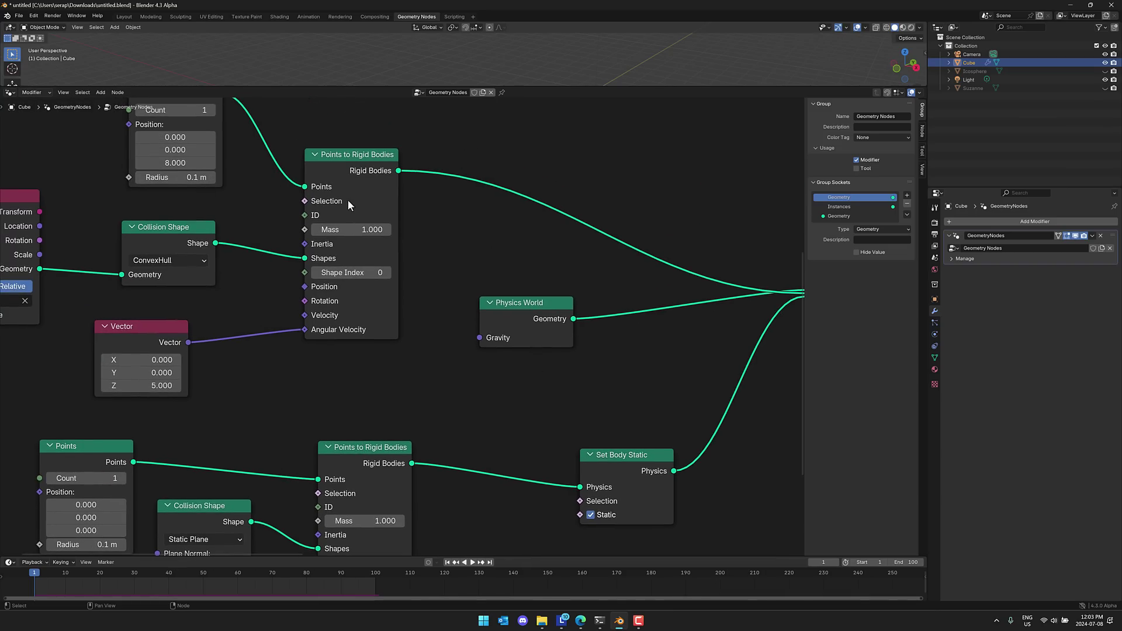
middle_click_drag(648, 386, 451, 425)
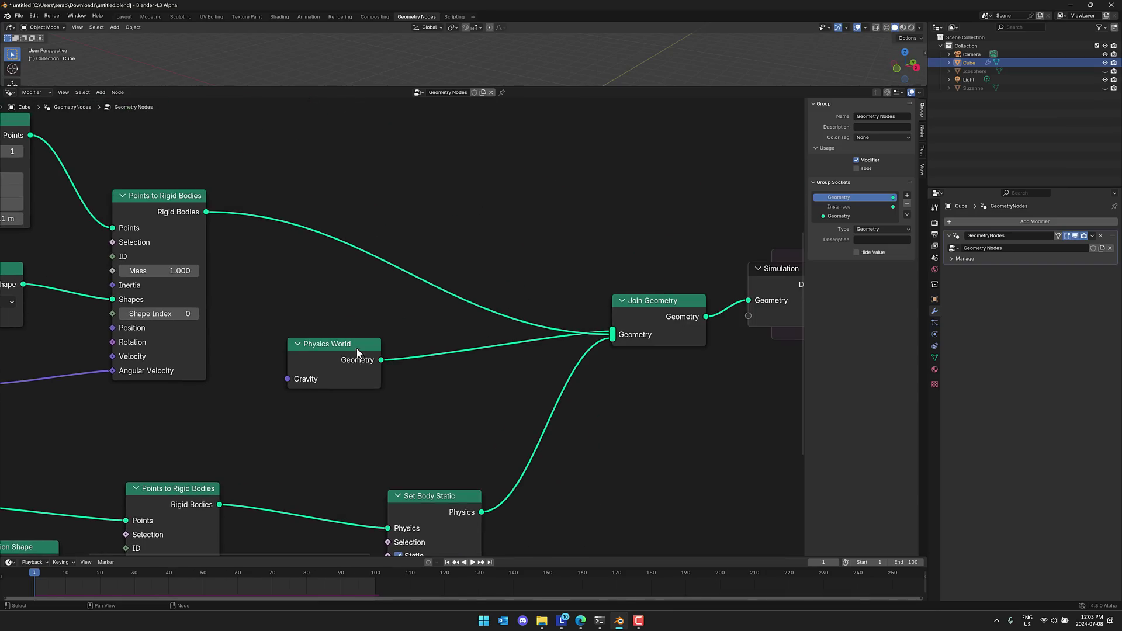
left_click_drag(357, 351, 435, 167)
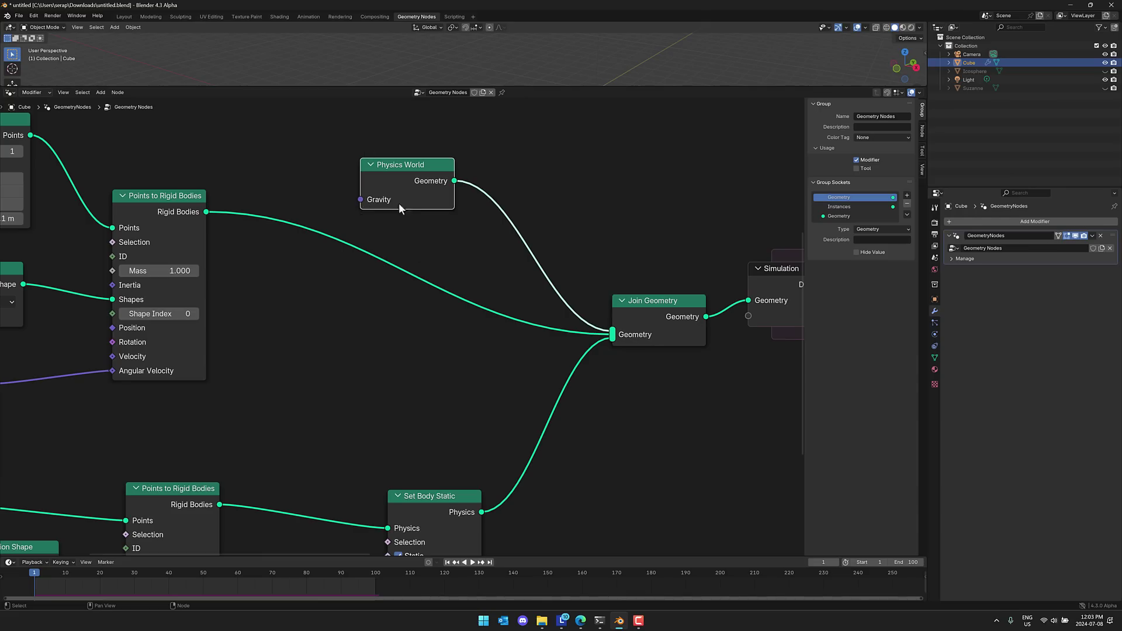
mouse_move(361, 201)
middle_click_drag(474, 302, 410, 325)
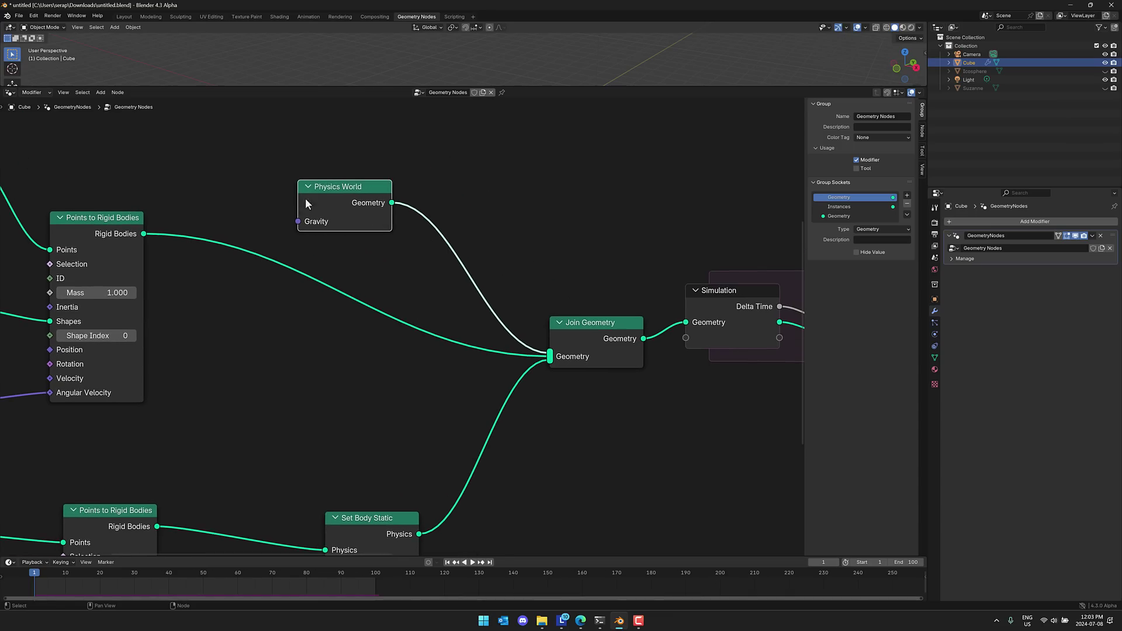
scroll(284, 253, "down", 5)
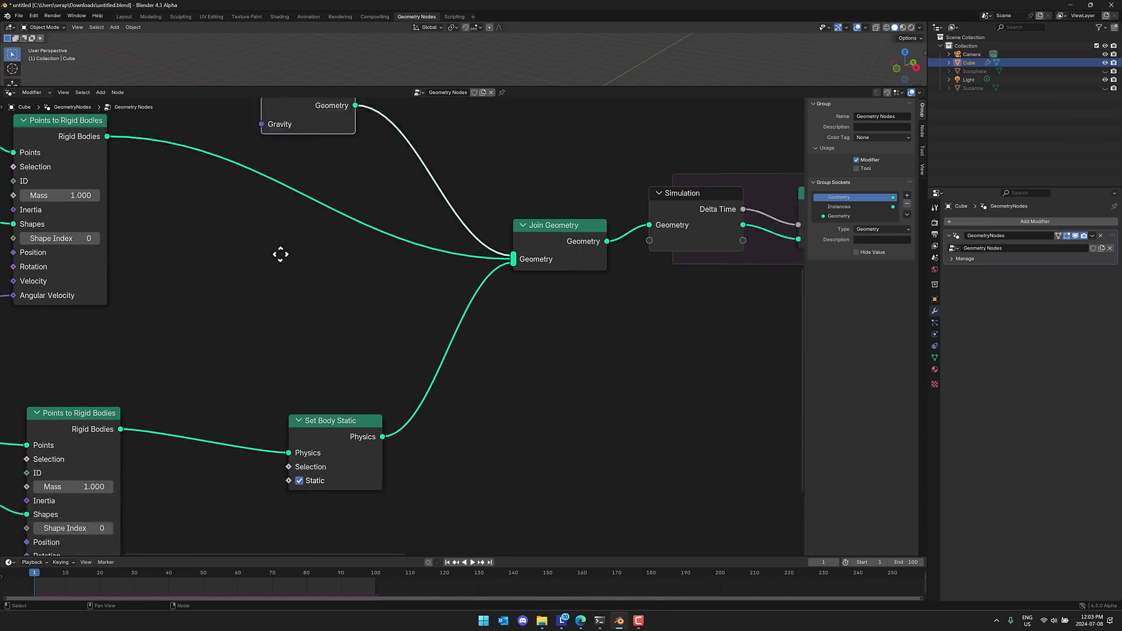
scroll(409, 362, "up", 8)
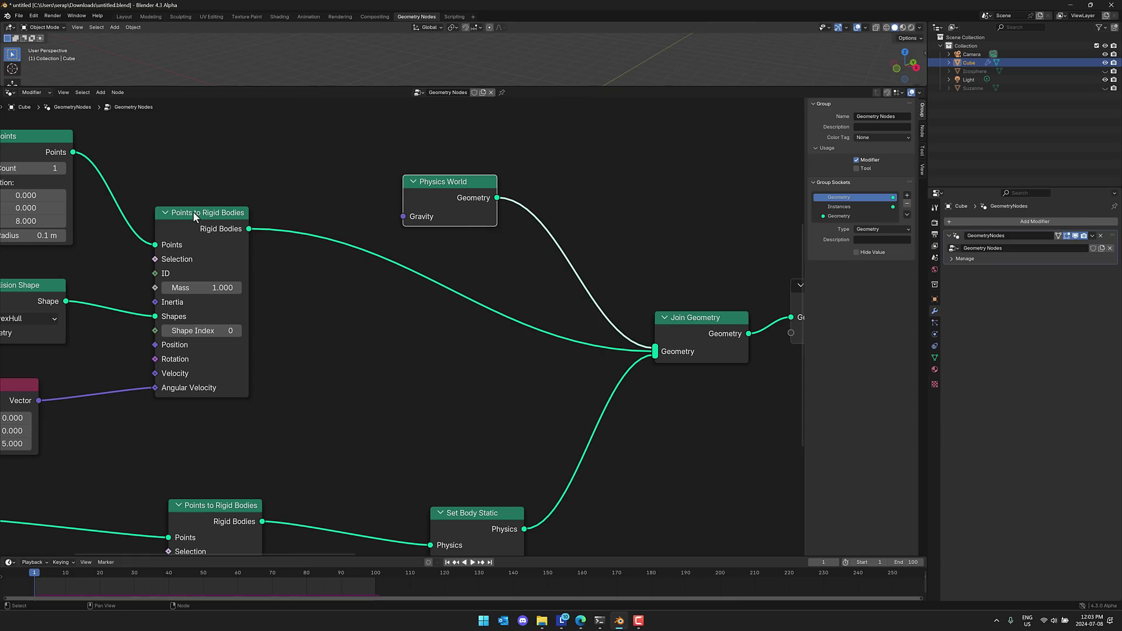
scroll(394, 404, "down", 5)
scroll(409, 327, "up", 4)
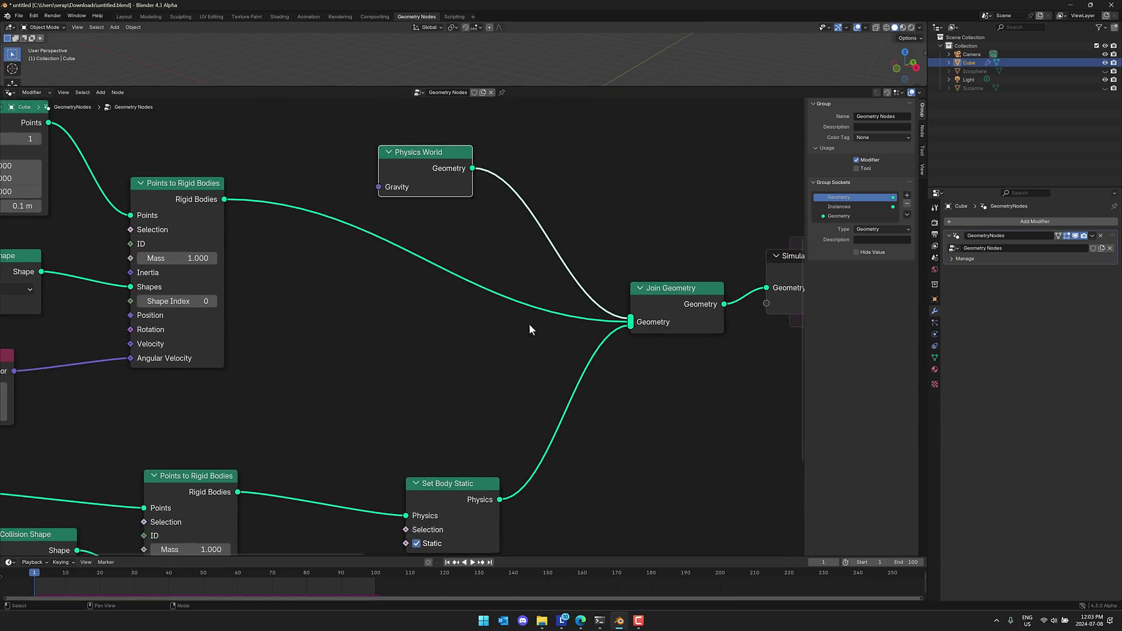
scroll(529, 324, "right", 8)
scroll(527, 416, "right", 8)
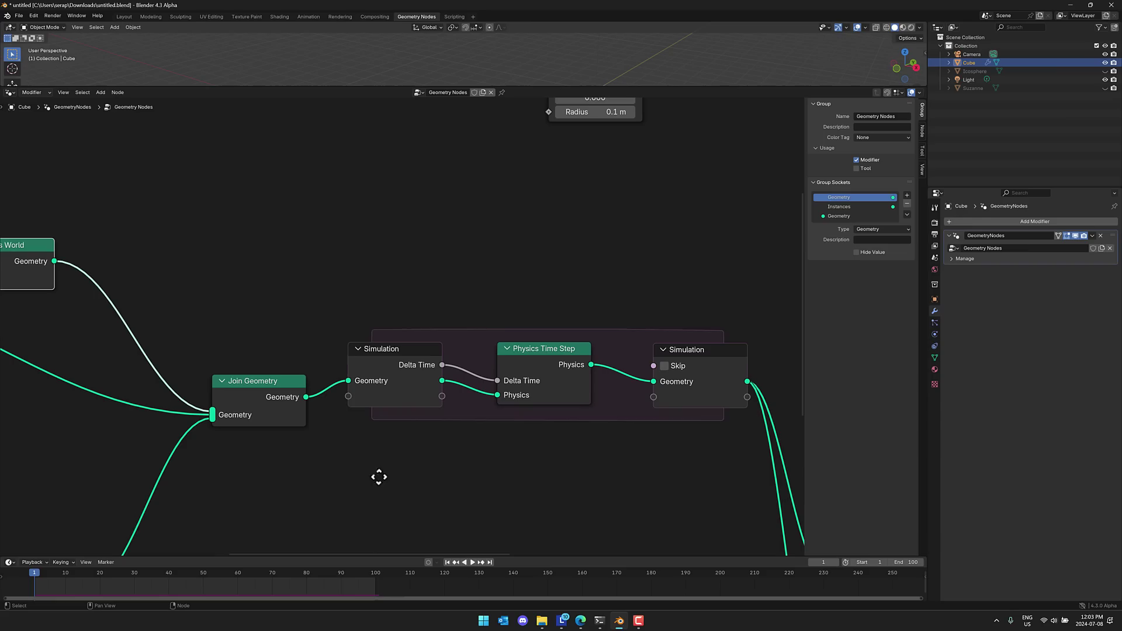
scroll(386, 336, "right", 8)
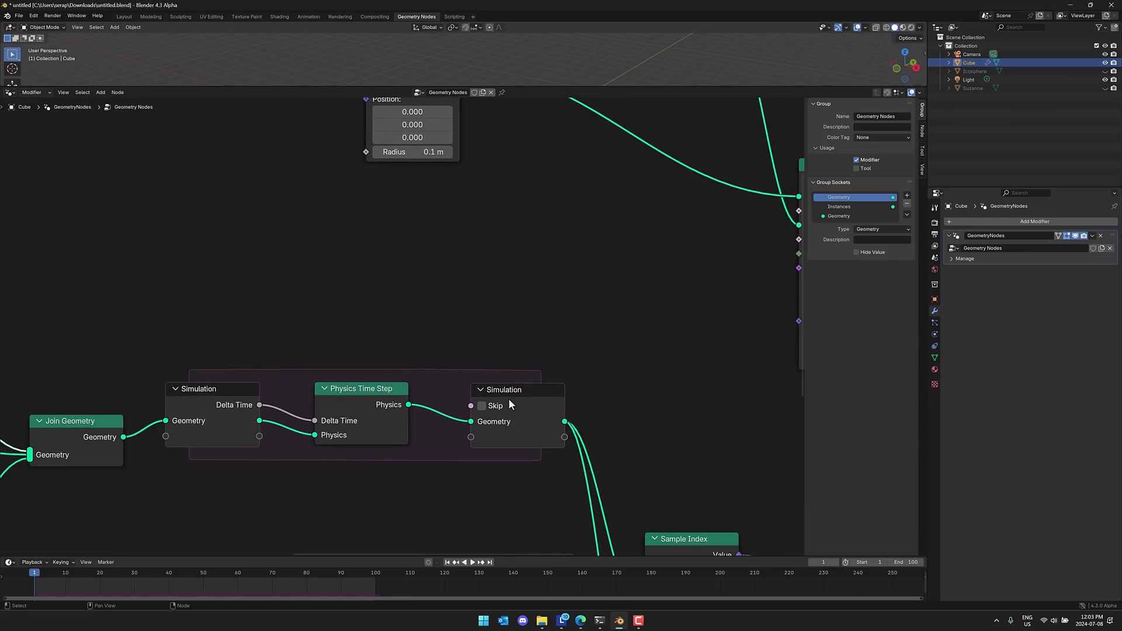
middle_click_drag(595, 338, 526, 388)
middle_click_drag(569, 355, 338, 476)
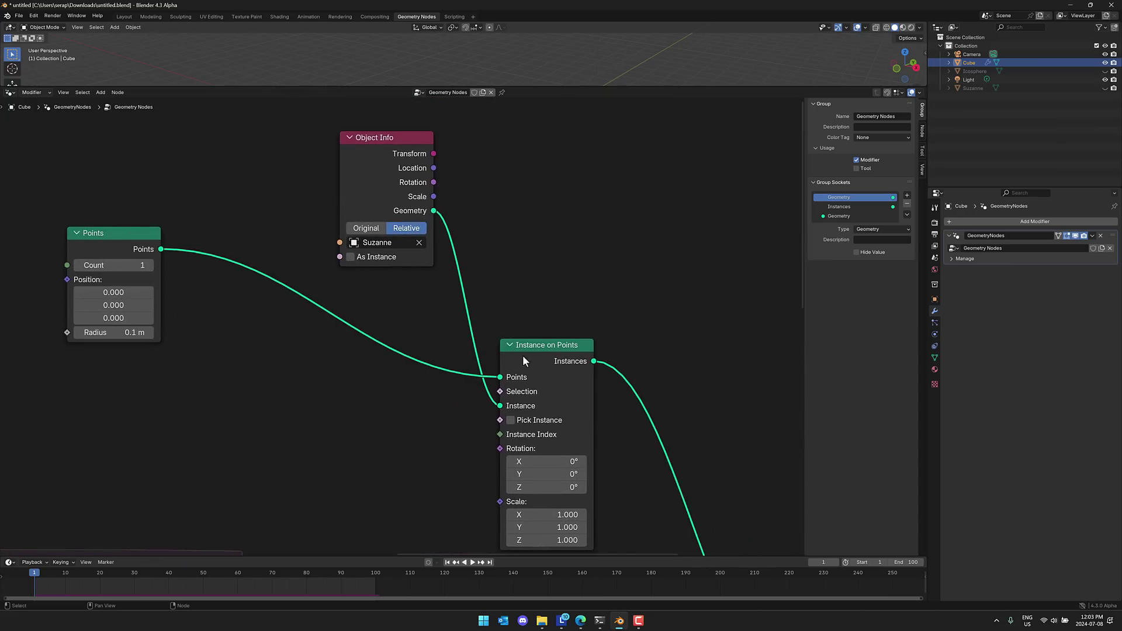
middle_click_drag(340, 328, 321, 346)
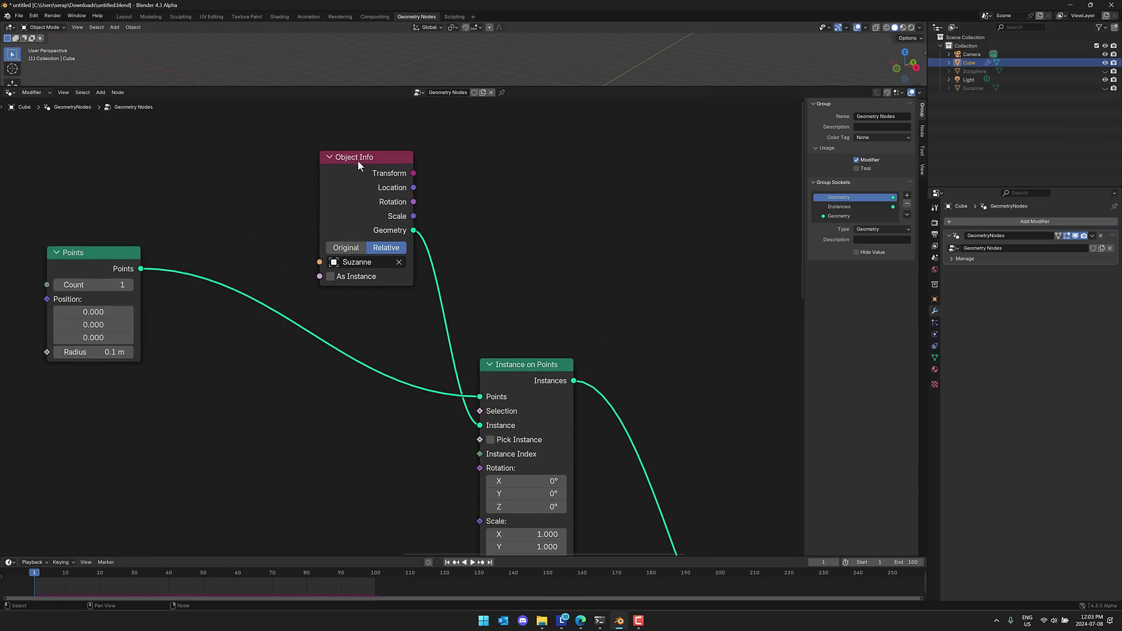
middle_click_drag(519, 360, 516, 334)
middle_click_drag(389, 402, 465, 269)
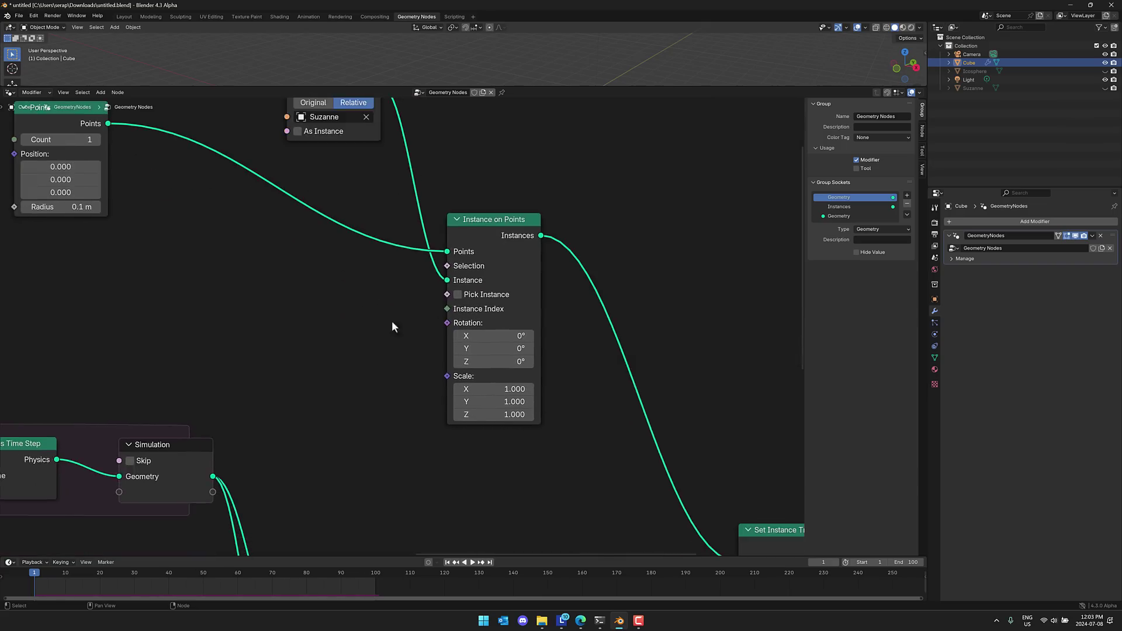
middle_click_drag(391, 327, 356, 251)
middle_click_drag(589, 448, 522, 495)
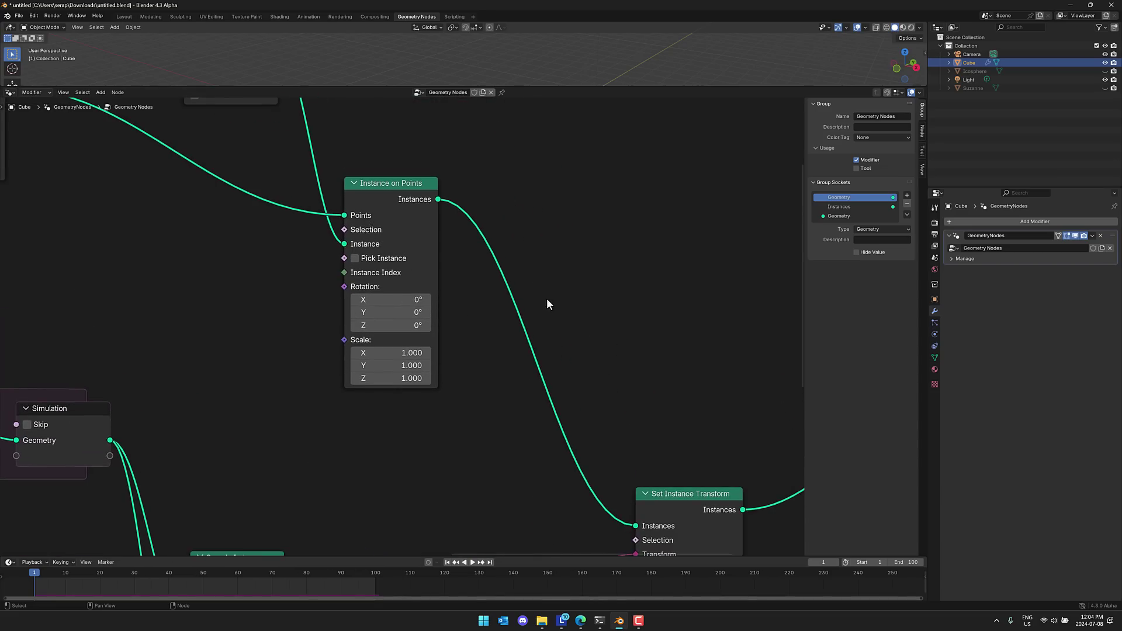
middle_click_drag(339, 316, 759, 266)
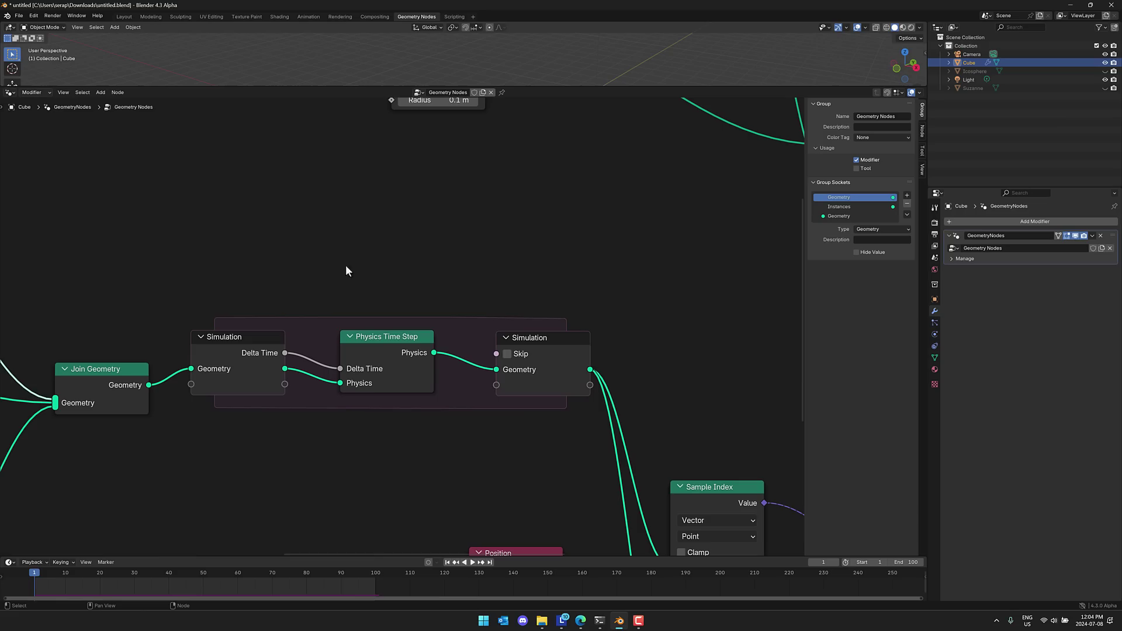
middle_click_drag(621, 309, 361, 503)
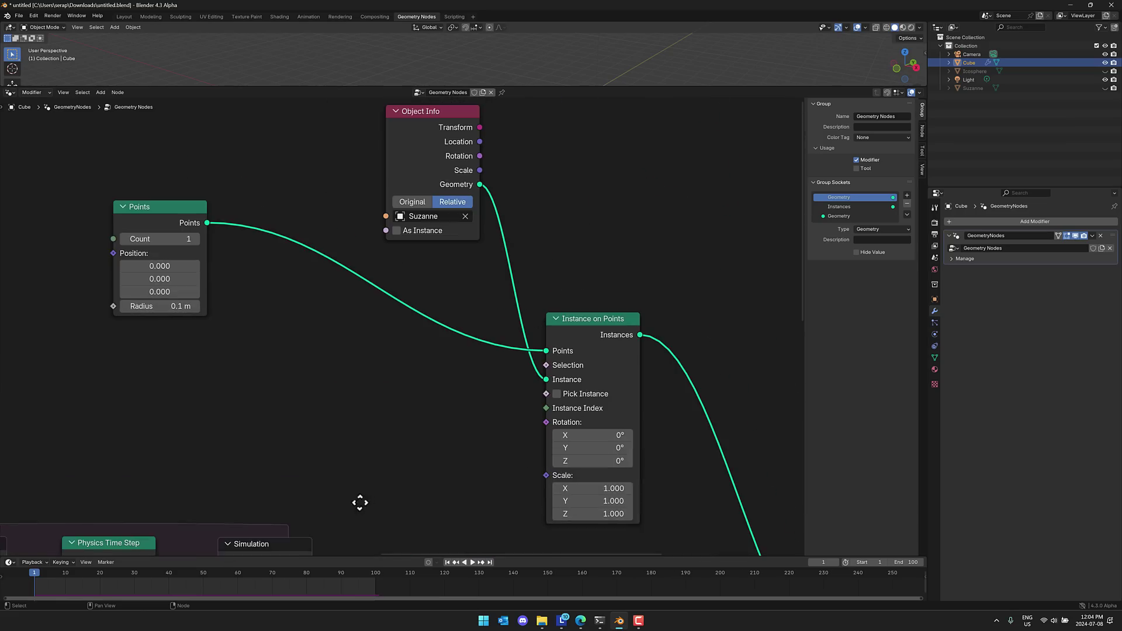
middle_click_drag(474, 441, 361, 340)
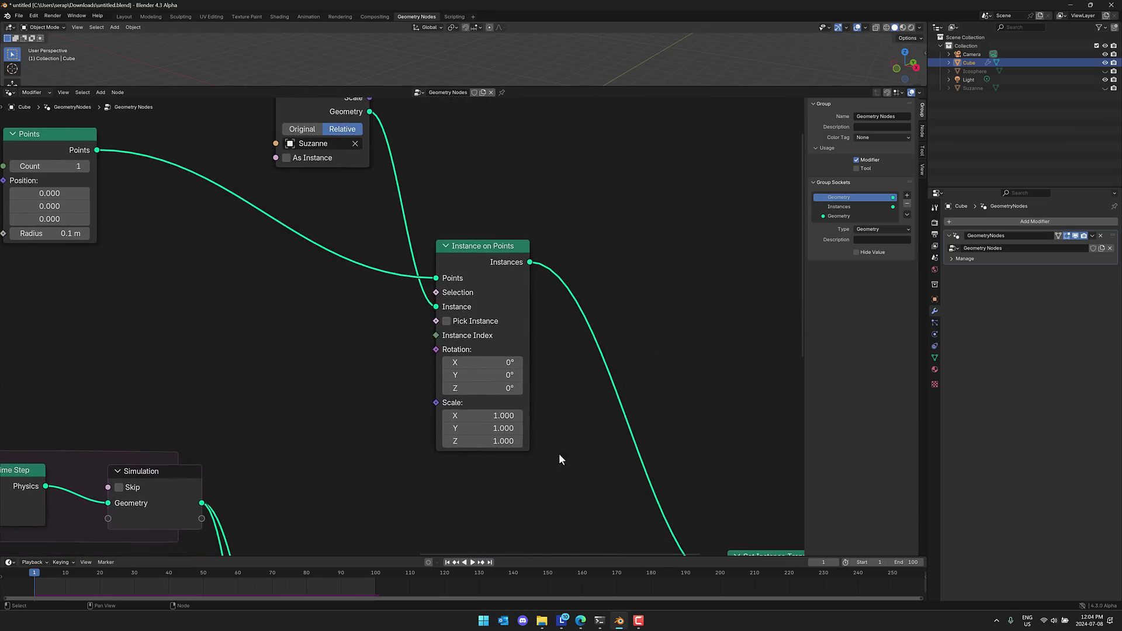
middle_click_drag(558, 458, 611, 413)
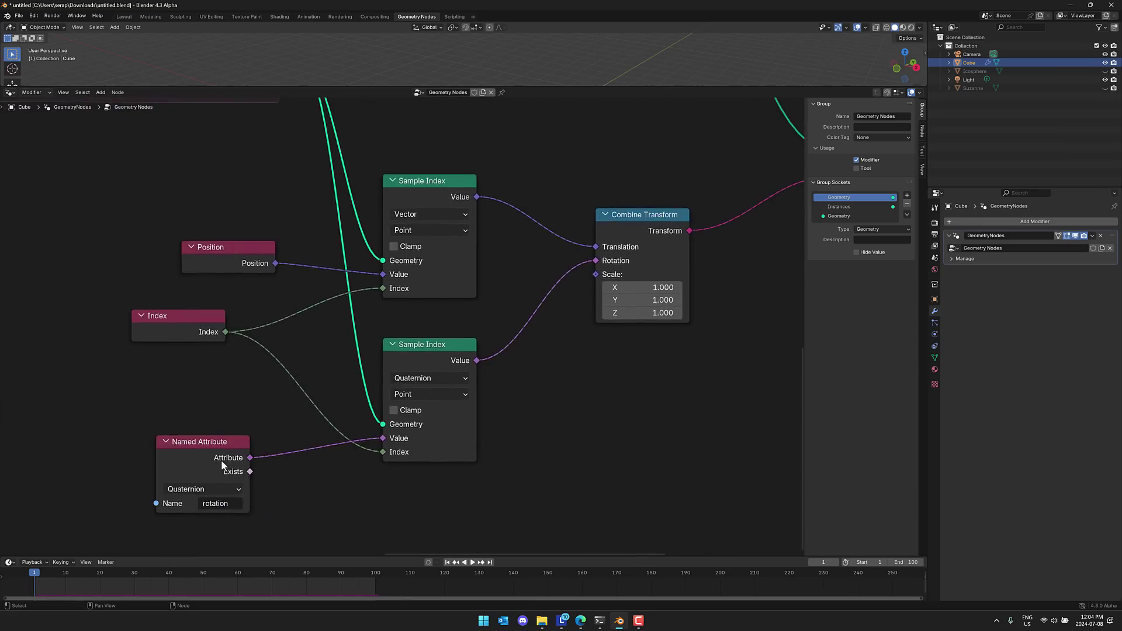
scroll(594, 408, "up", 5)
scroll(594, 408, "right", 5)
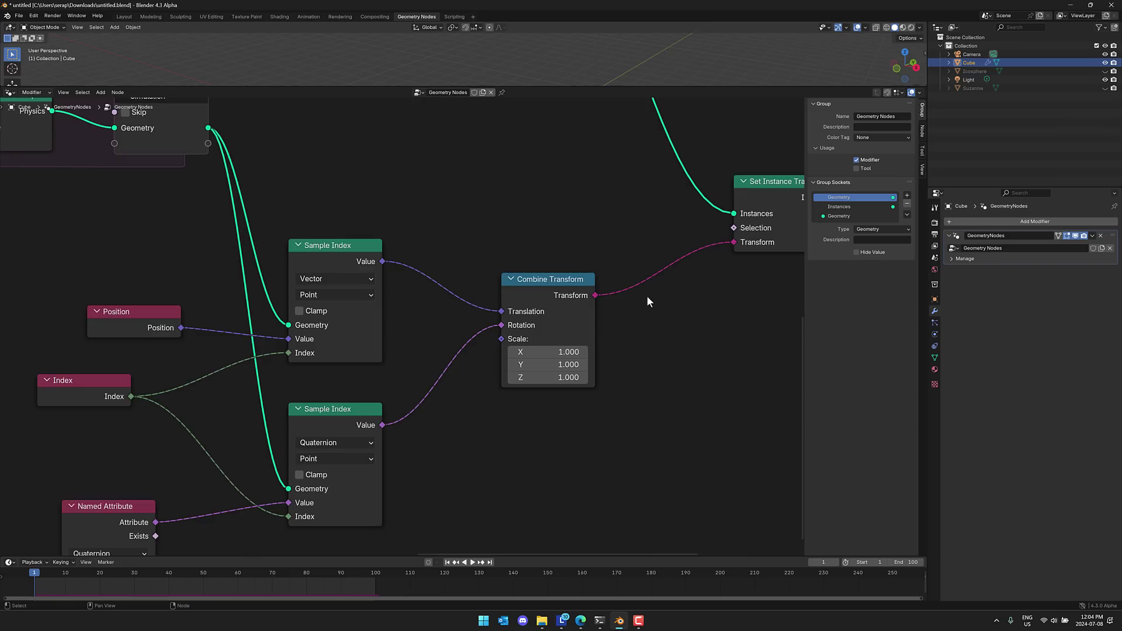
scroll(638, 444, "up", 5)
scroll(639, 444, "left", 2)
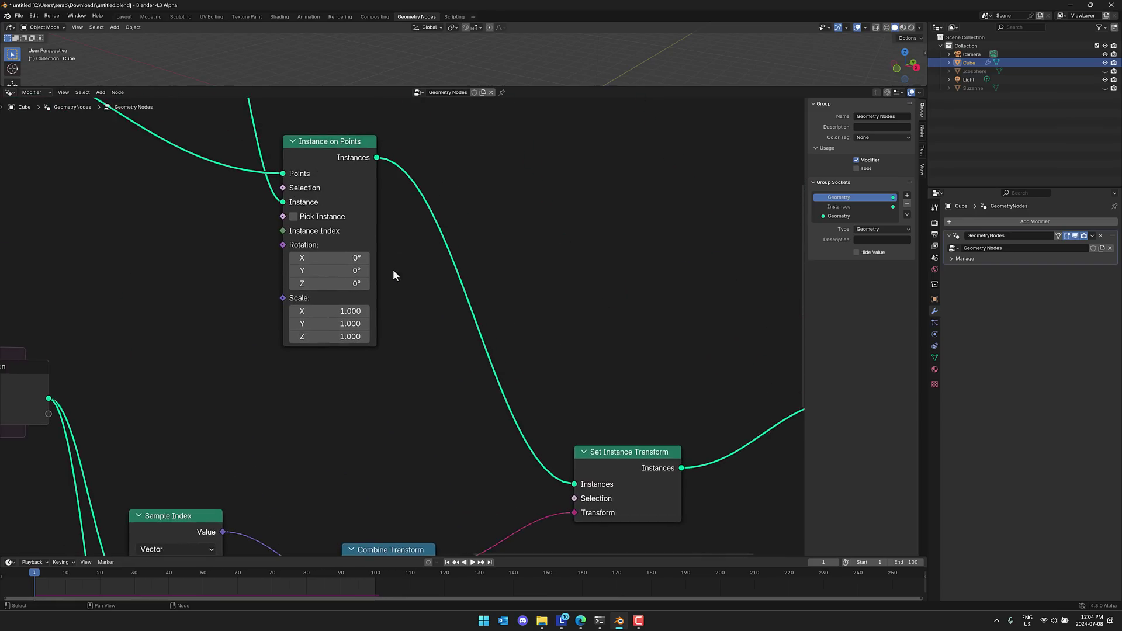
middle_click_drag(393, 269, 247, 247)
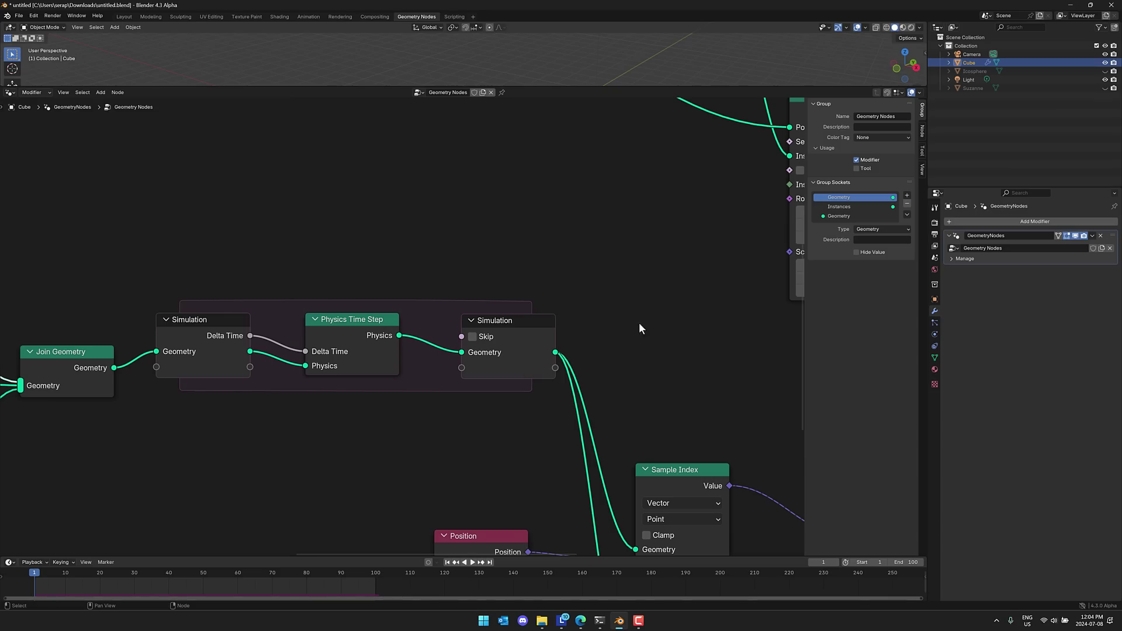
scroll(639, 329, "down", 6)
scroll(639, 329, "right", 8)
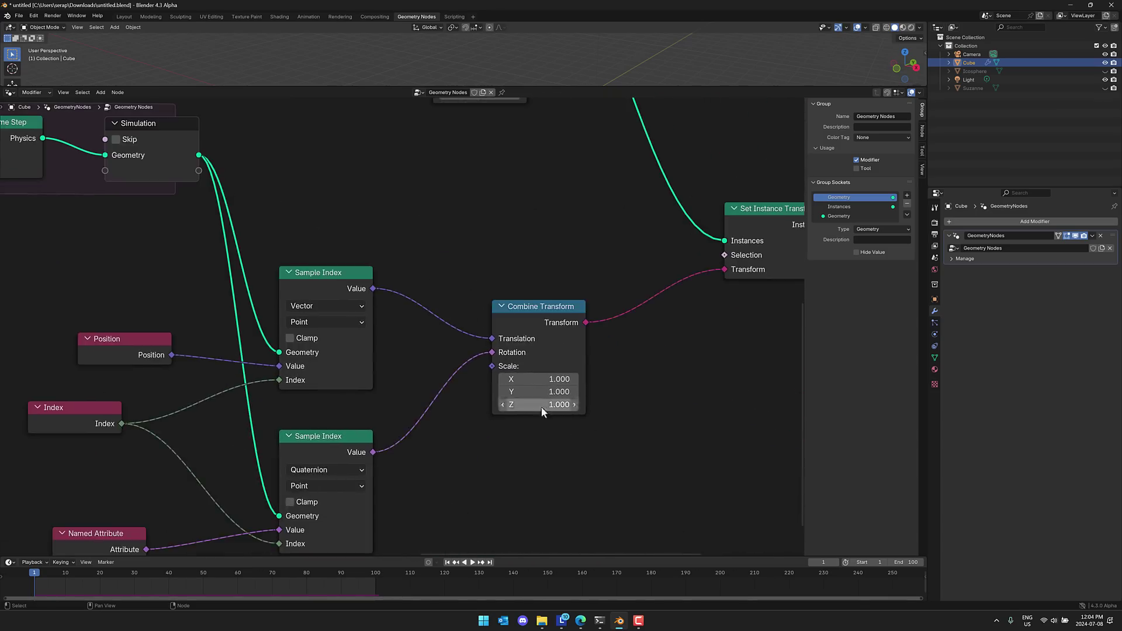
middle_click_drag(673, 358, 504, 445)
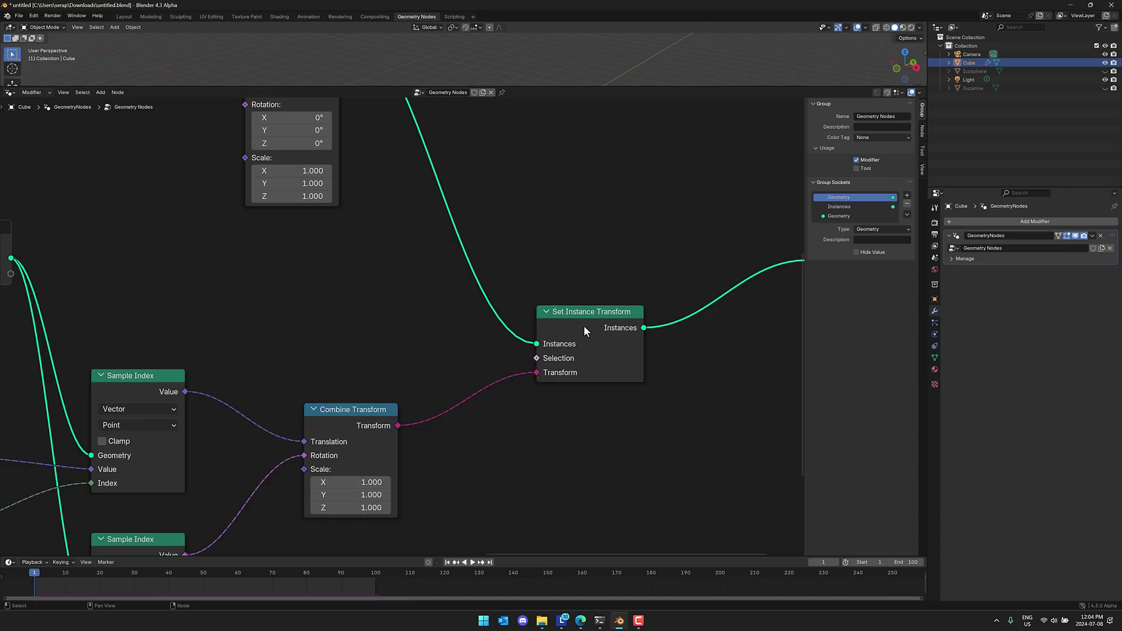
scroll(584, 325, "right", 10)
scroll(584, 325, "up", 3)
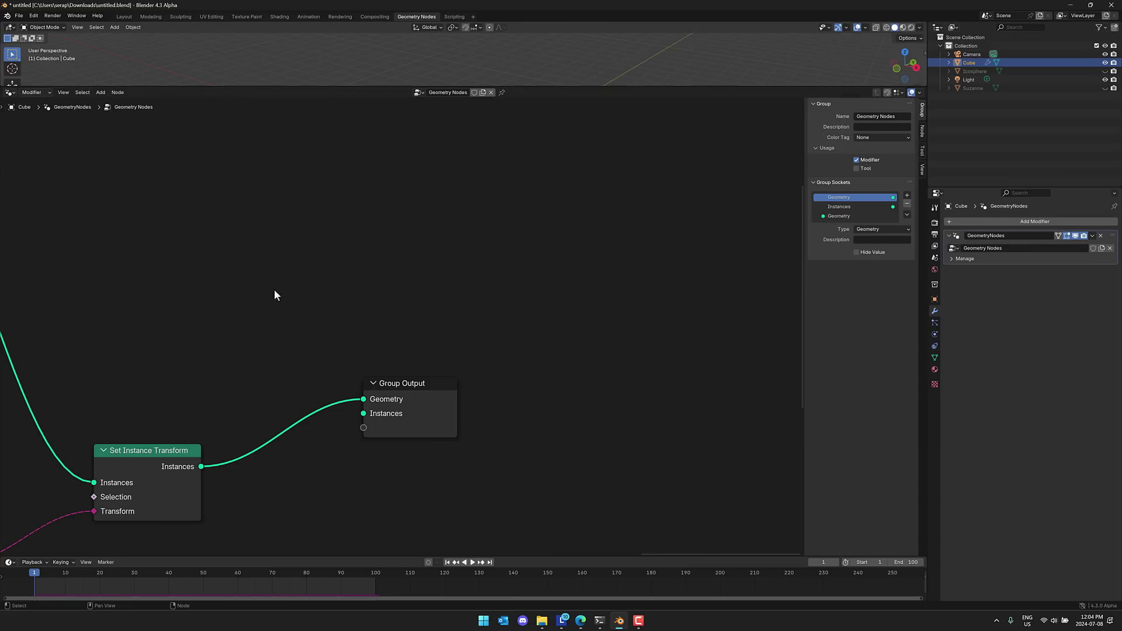
middle_click_drag(274, 296, 631, 406)
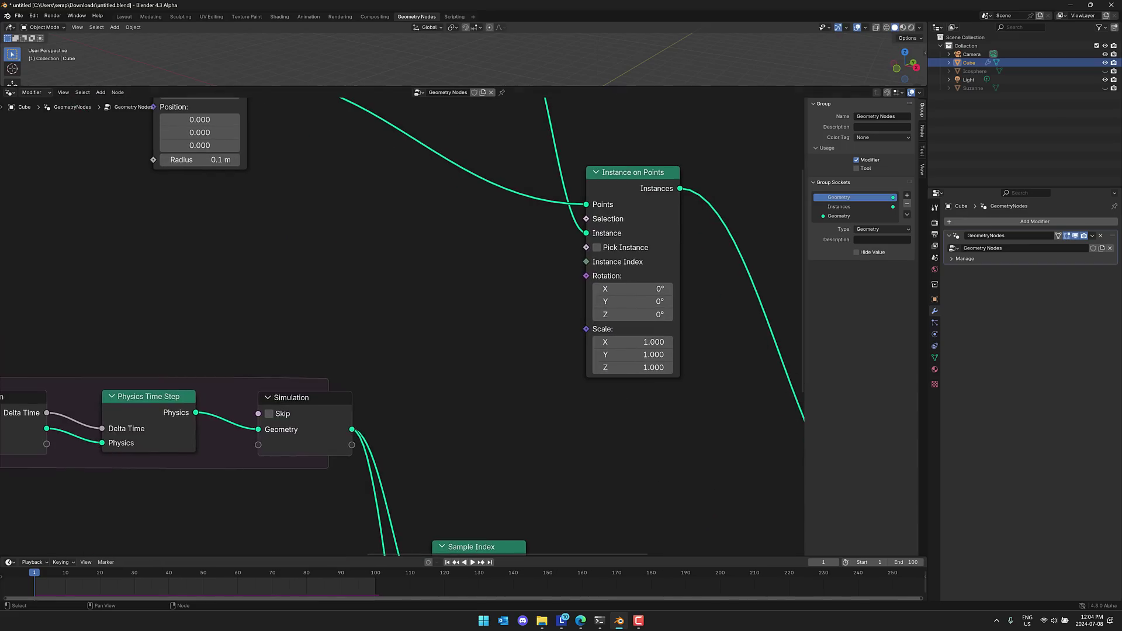
- Switch to the forum thread and play the cannonball-and-brick-wall demo video
key("alt+Tab")
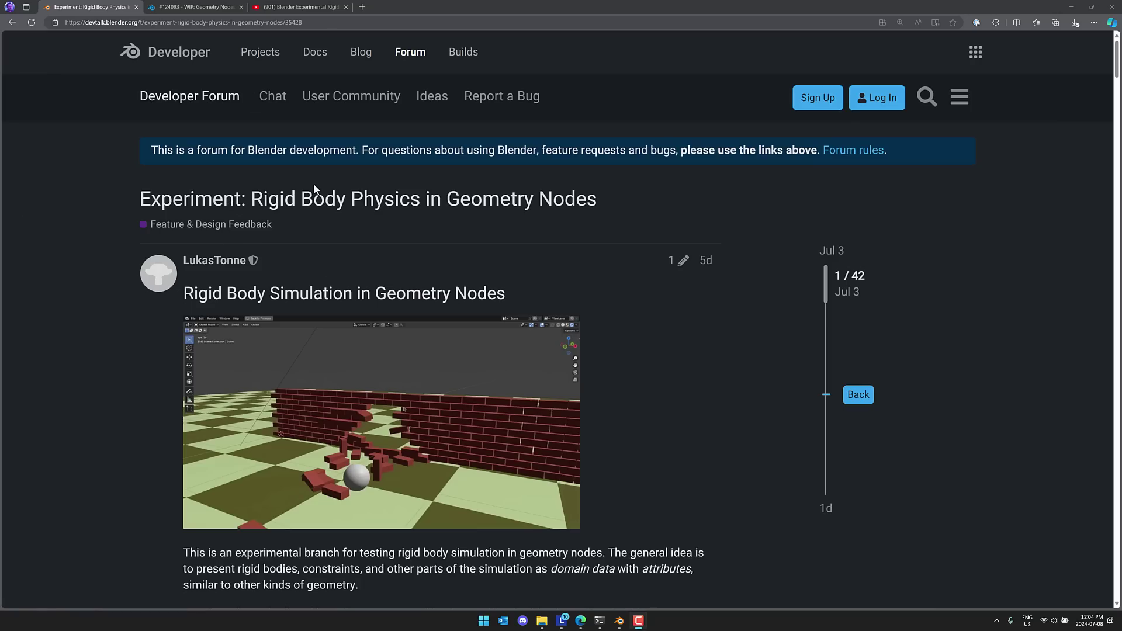
scroll(294, 128, "down", 2)
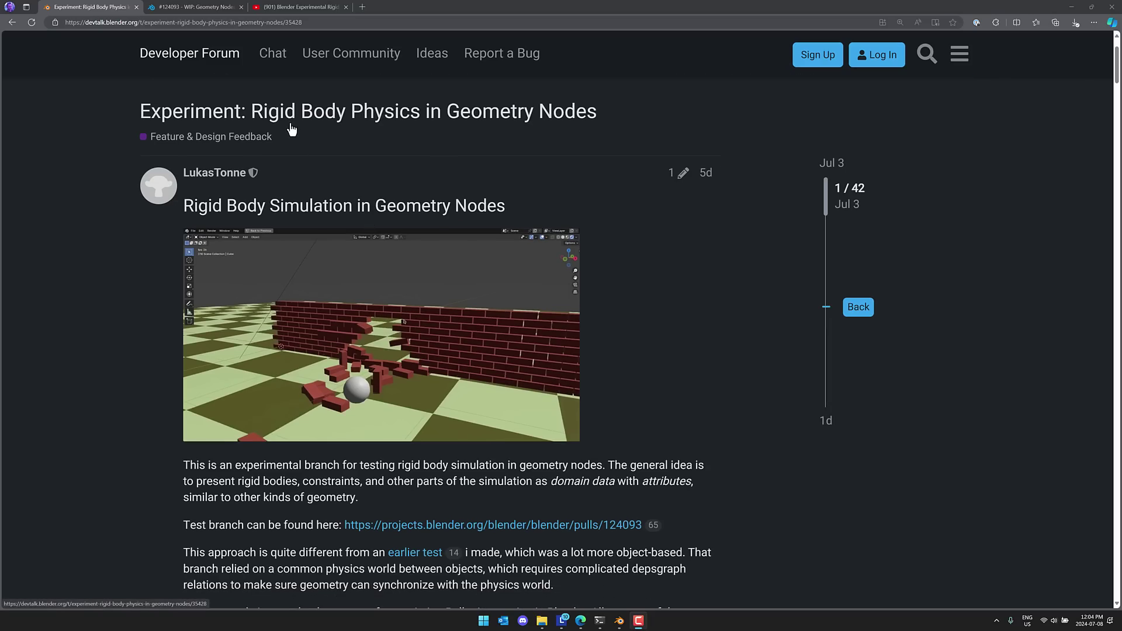
scroll(589, 185, "down", 5)
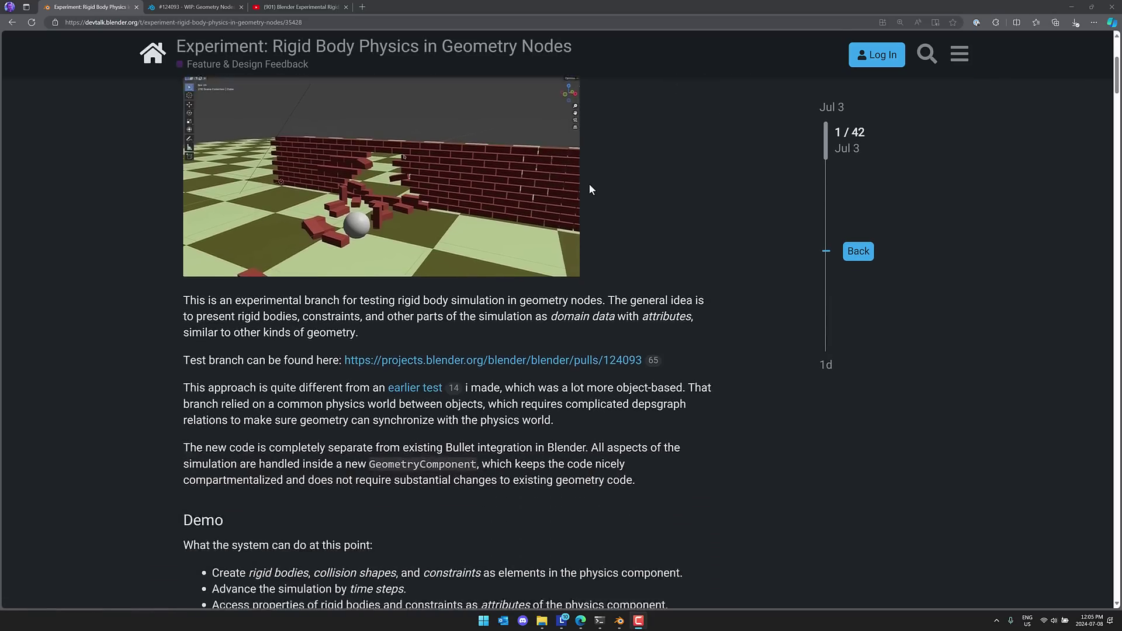
scroll(589, 186, "up", 3)
scroll(589, 186, "down", 10)
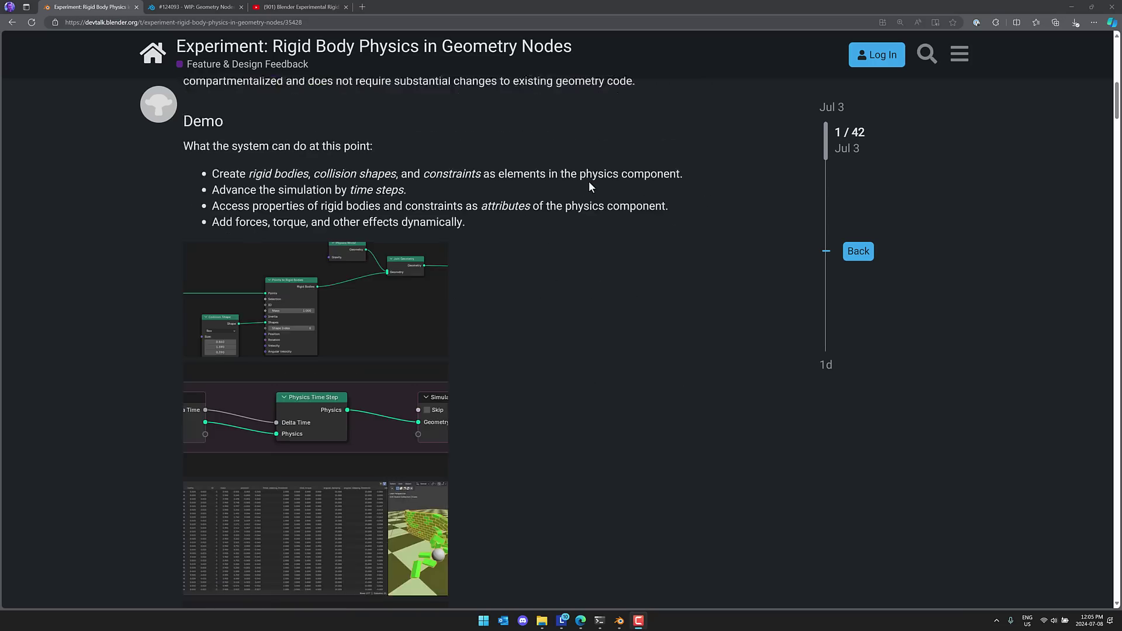
scroll(589, 186, "down", 9)
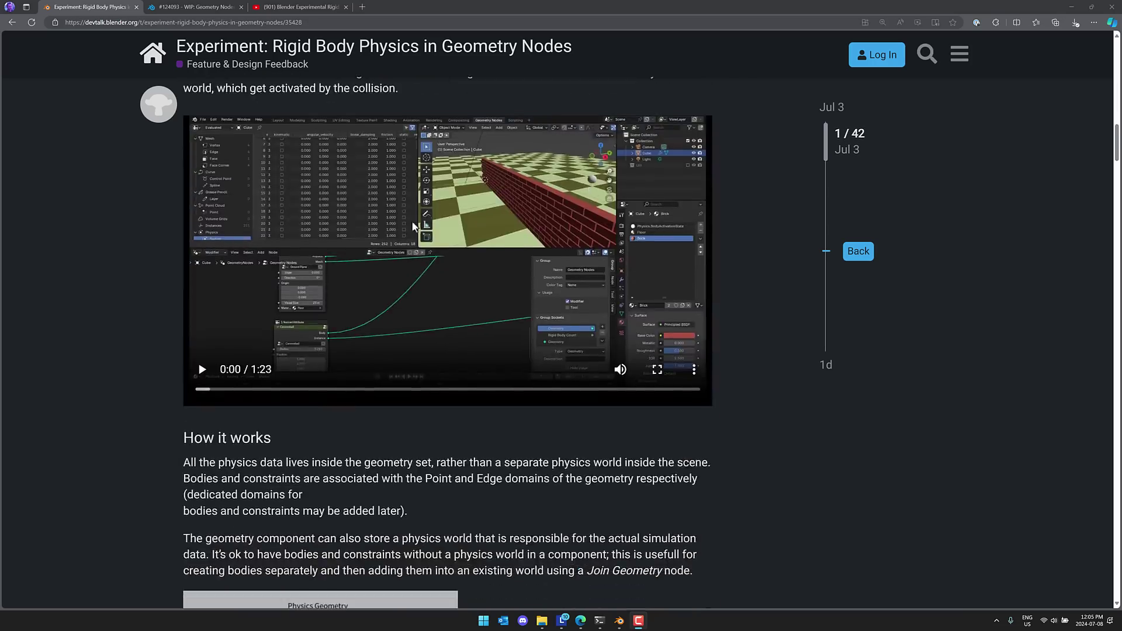
scroll(409, 262, "down", 1)
left_click(202, 326)
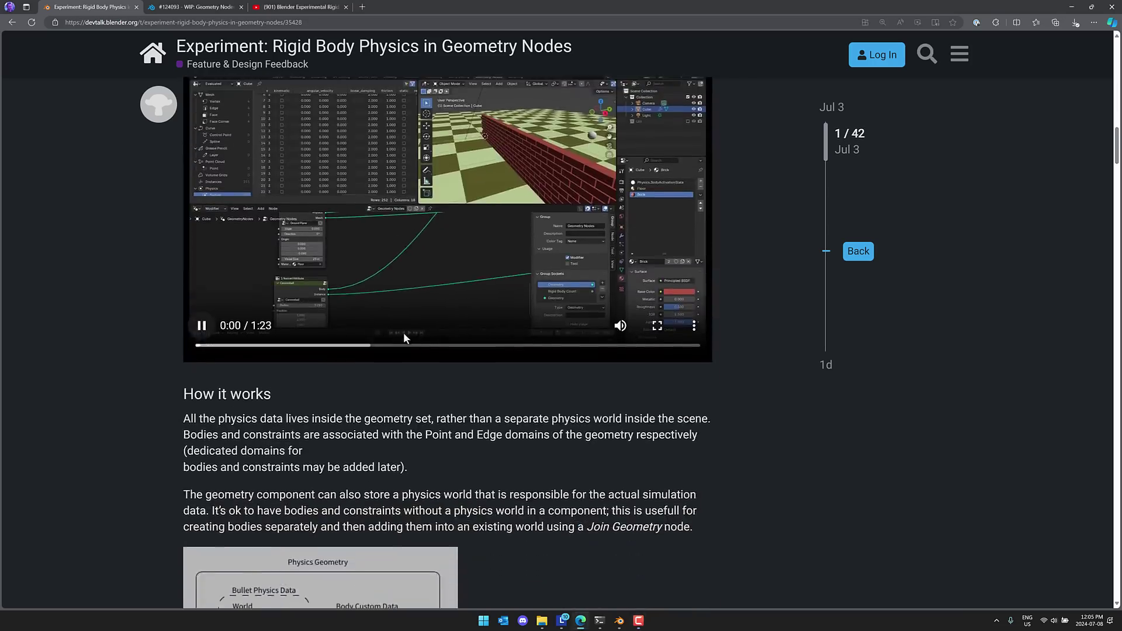
scroll(403, 332, "up", 2)
scroll(404, 332, "up", 1)
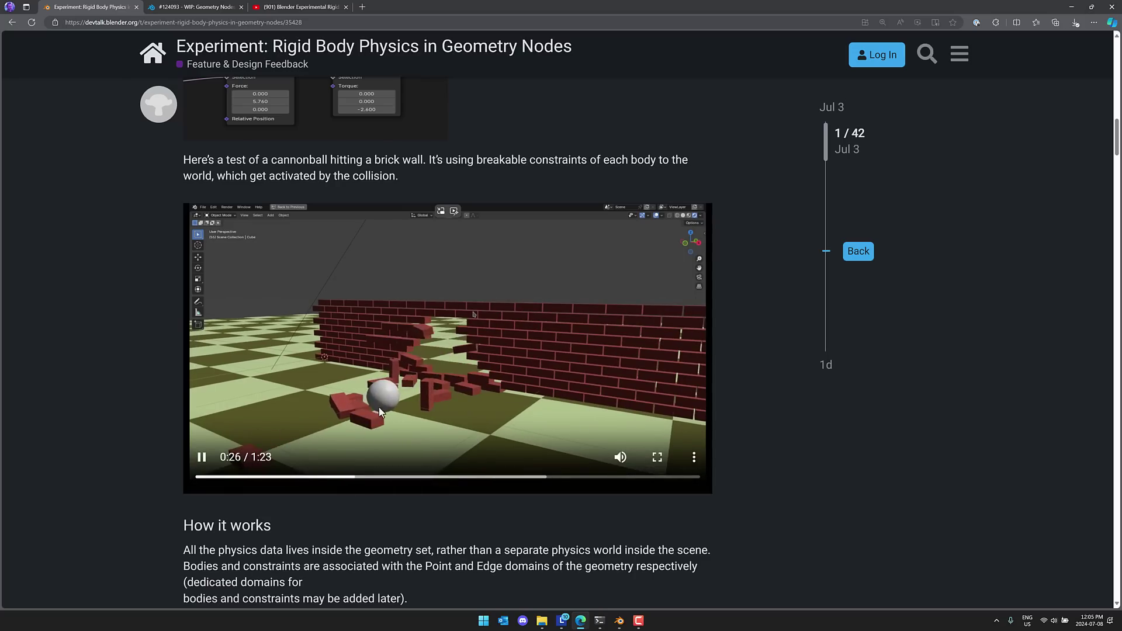
- Scroll down the thread to post 16 with the falling-monkey physics_nodes screenshot
scroll(545, 417, "down", 20)
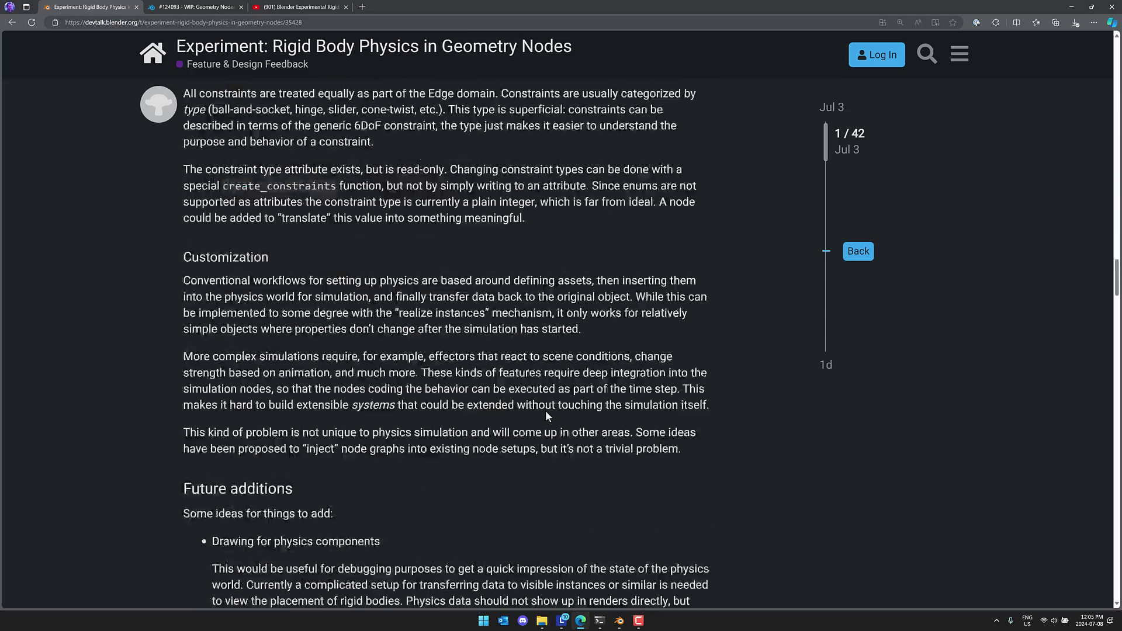
scroll(546, 415, "down", 20)
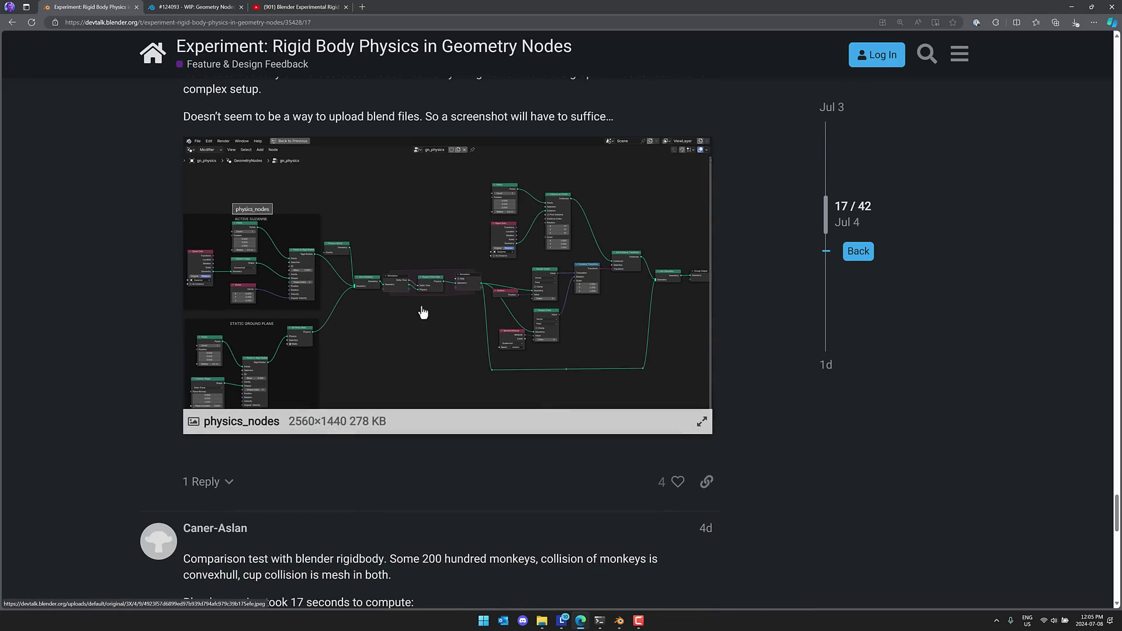
scroll(423, 312, "up", 2)
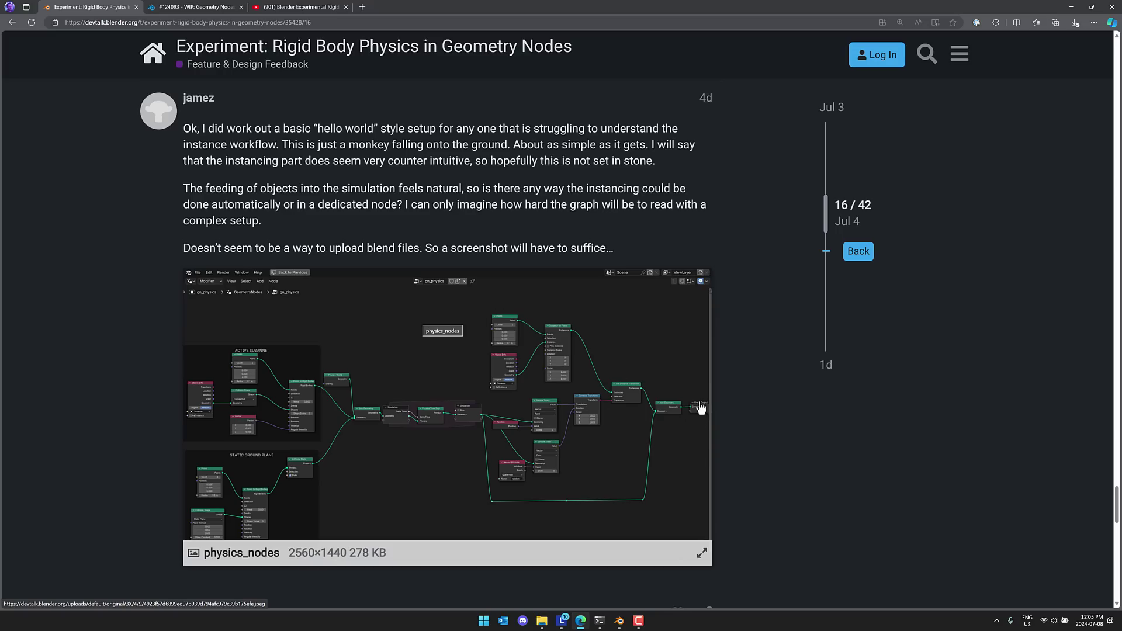
- Play the shattering voronoi cube demo video
scroll(740, 328, "down", 6)
scroll(740, 325, "down", 18)
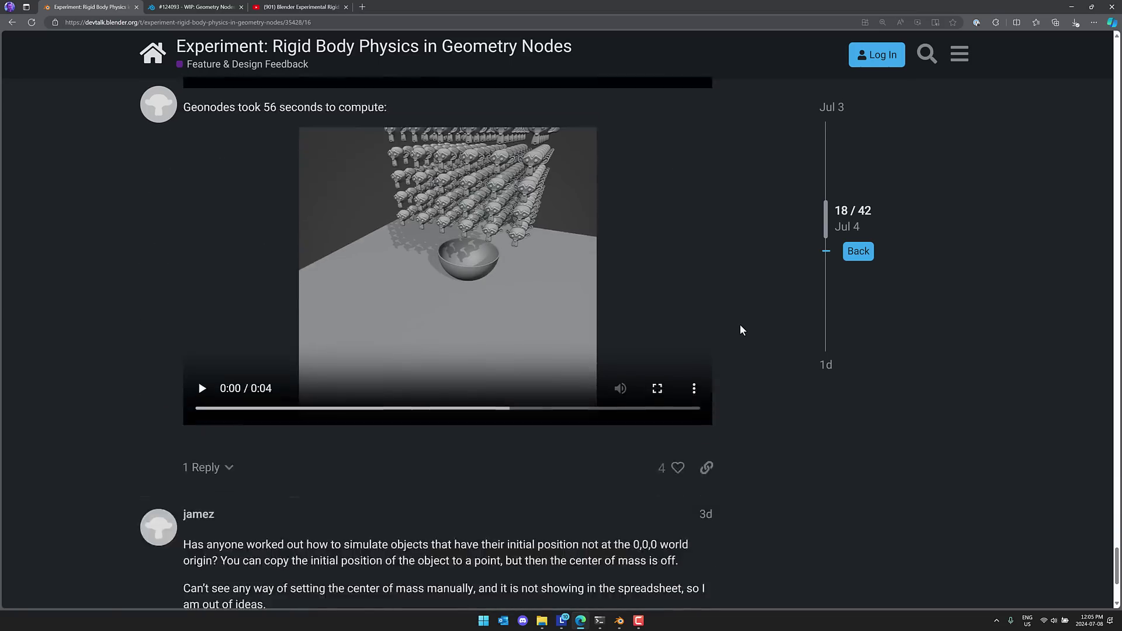
scroll(740, 325, "down", 20)
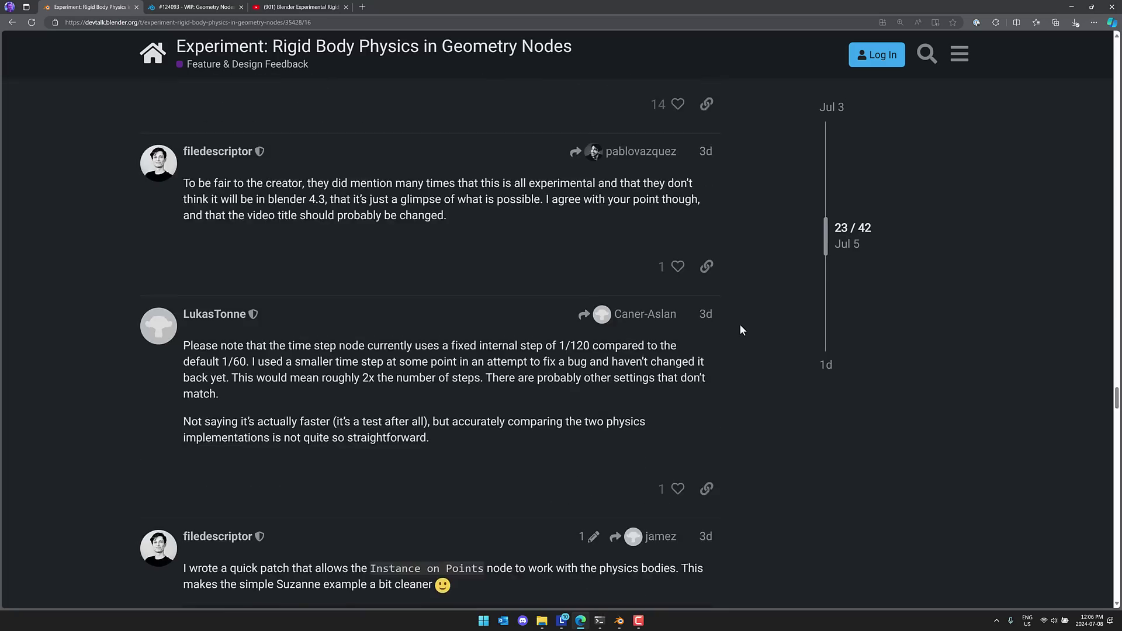
scroll(741, 329, "up", 2)
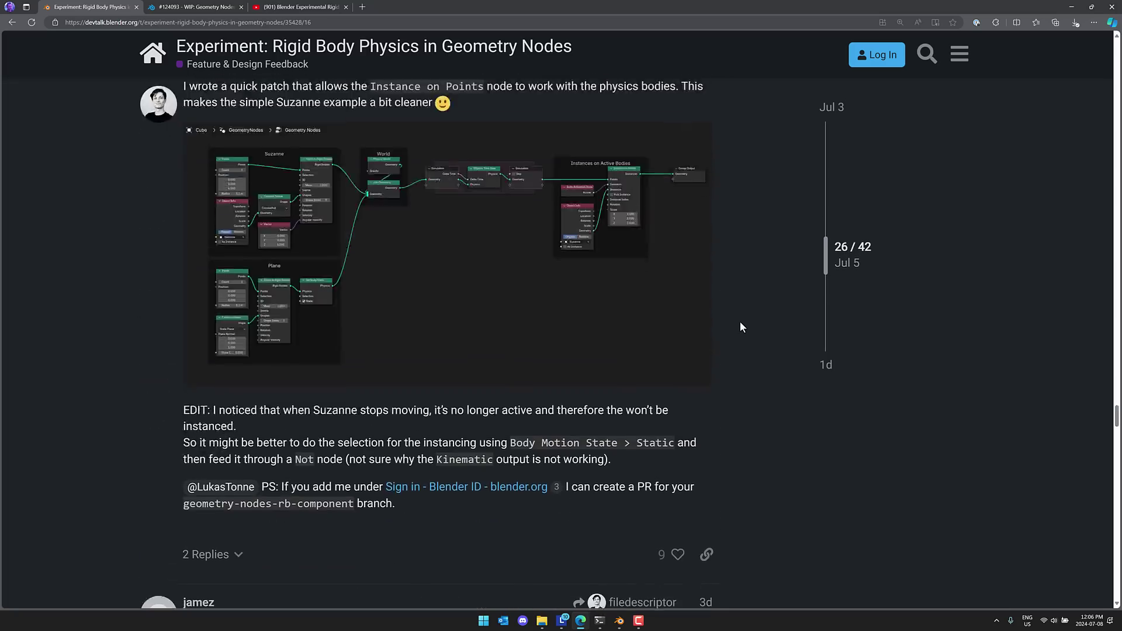
scroll(740, 326, "up", 3)
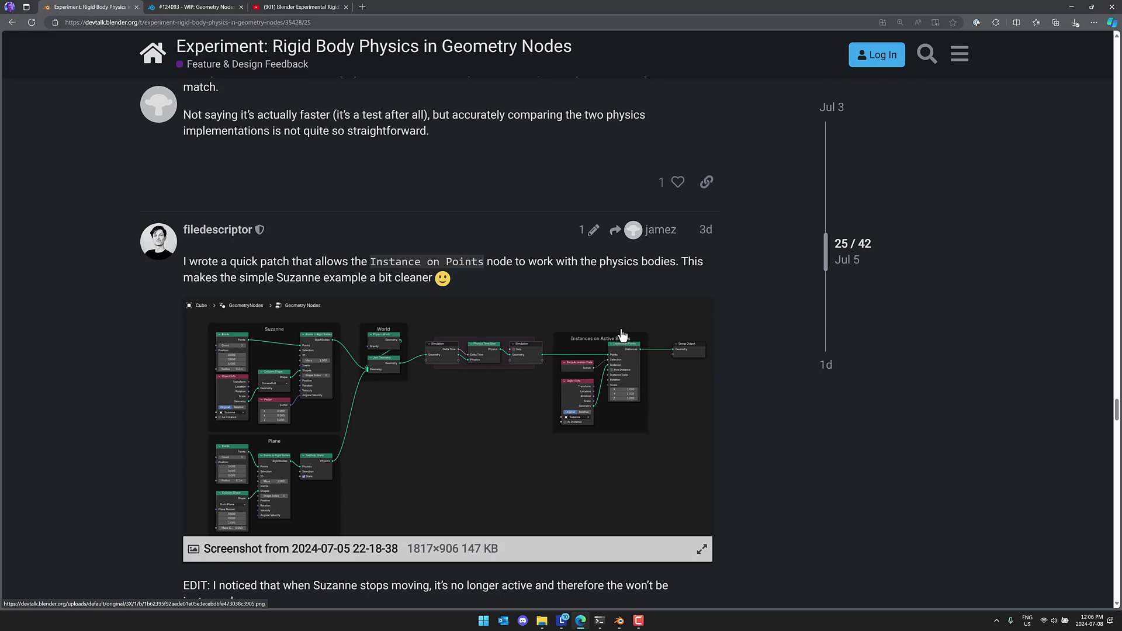
scroll(545, 321, "down", 7)
scroll(545, 321, "down", 15)
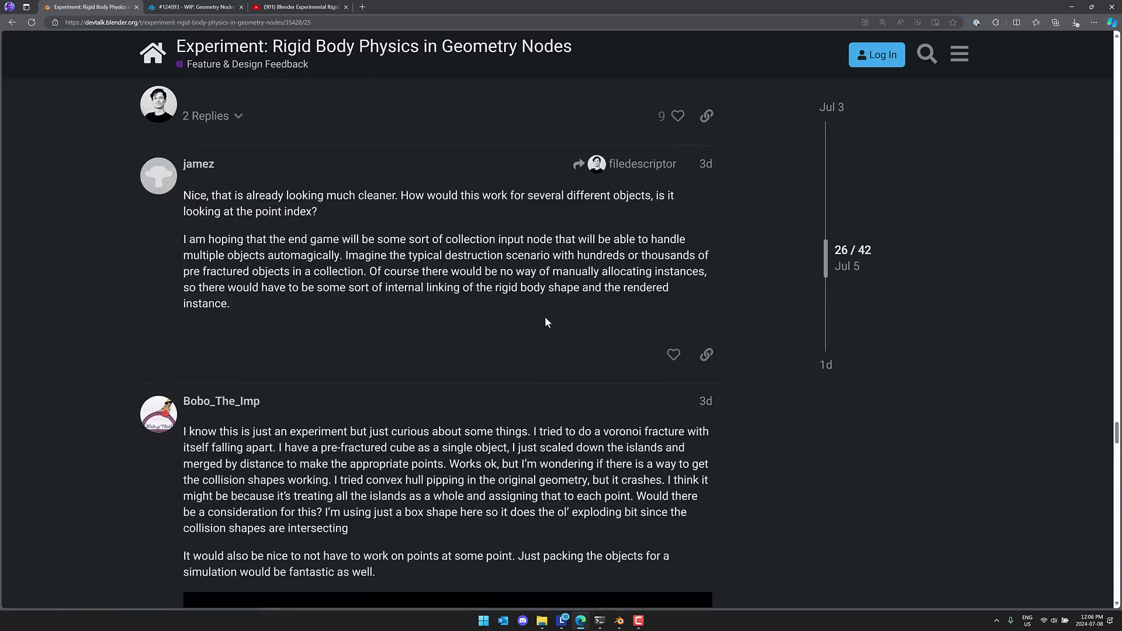
scroll(545, 321, "up", 8)
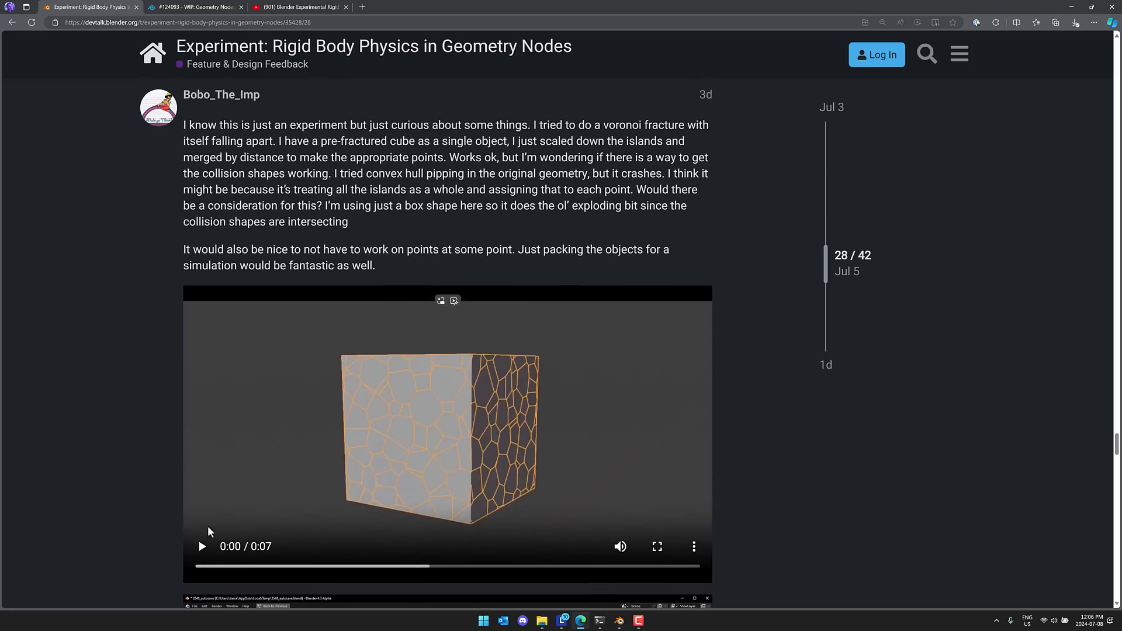
left_click(203, 548)
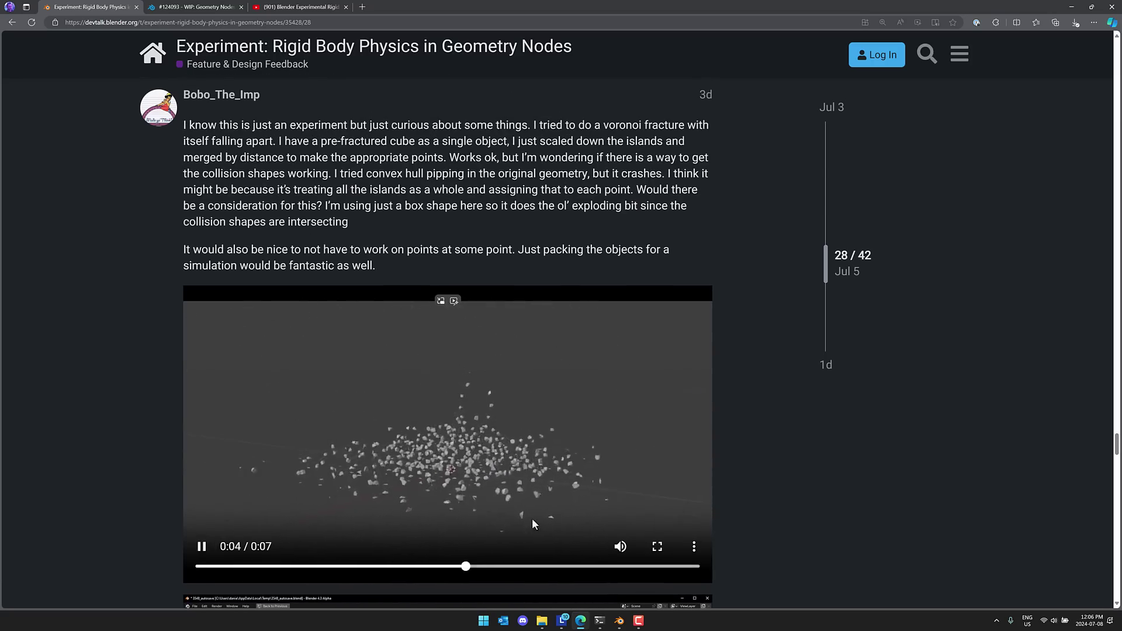
- Play the collection rigid body demo, then reach post 36's shards node-setup screenshot
scroll(485, 433, "down", 10)
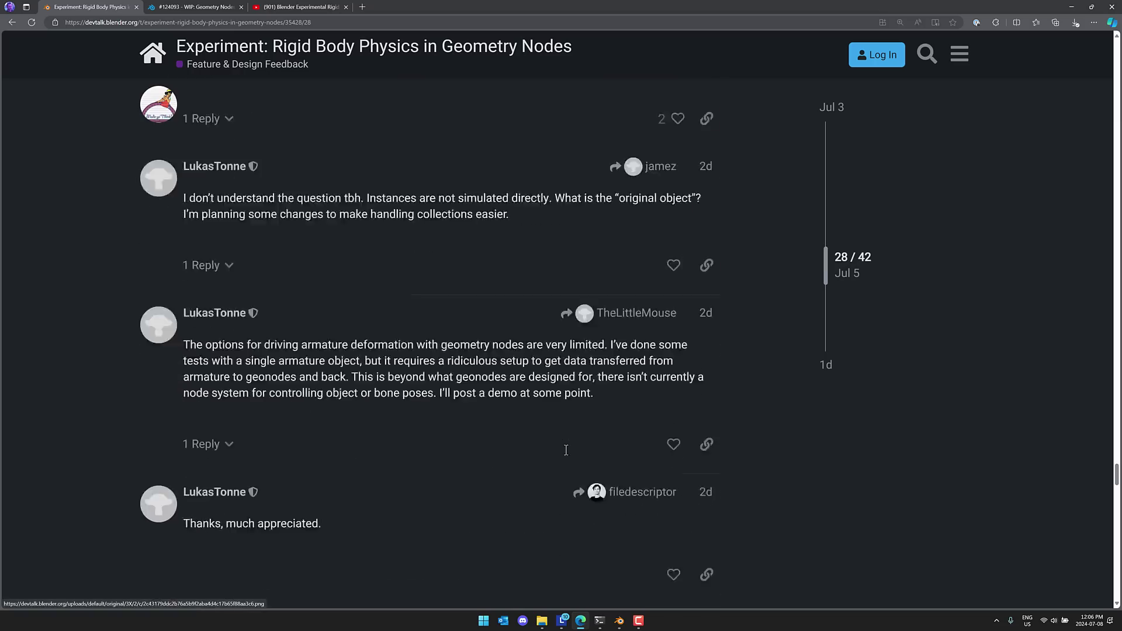
scroll(566, 448, "down", 4)
scroll(465, 422, "down", 2)
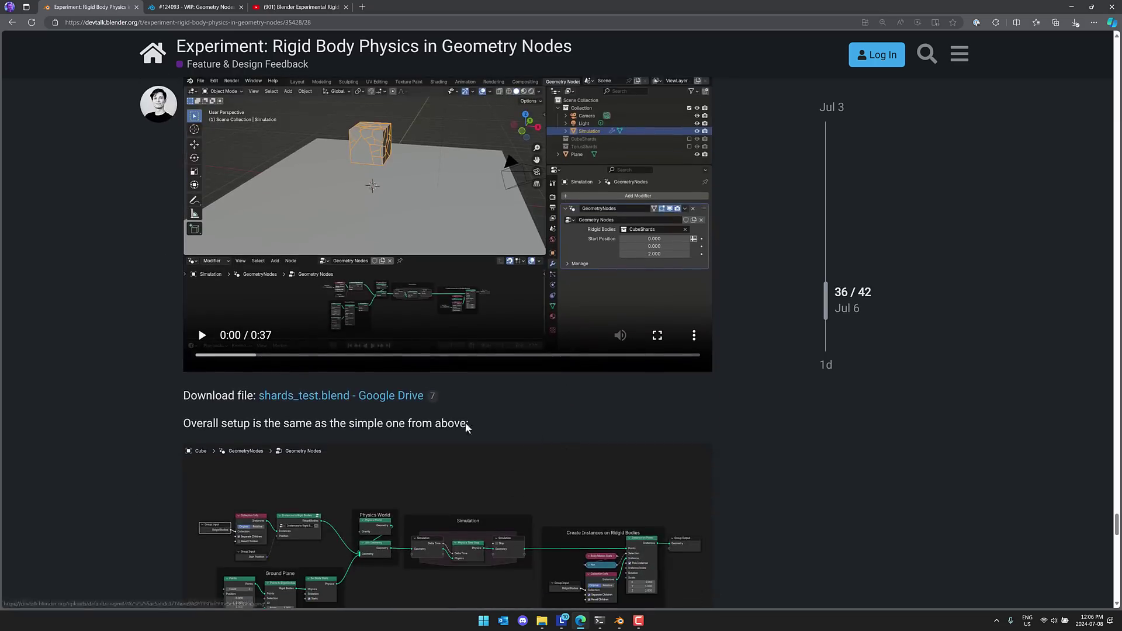
left_click(201, 336)
scroll(291, 335, "up", 3)
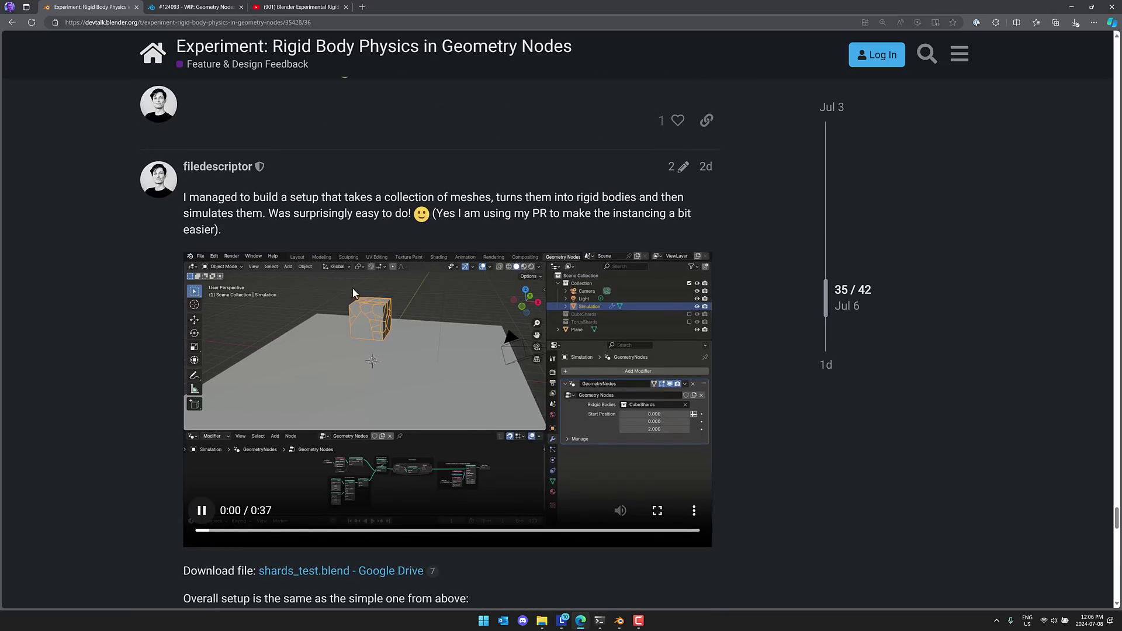
left_click(277, 537)
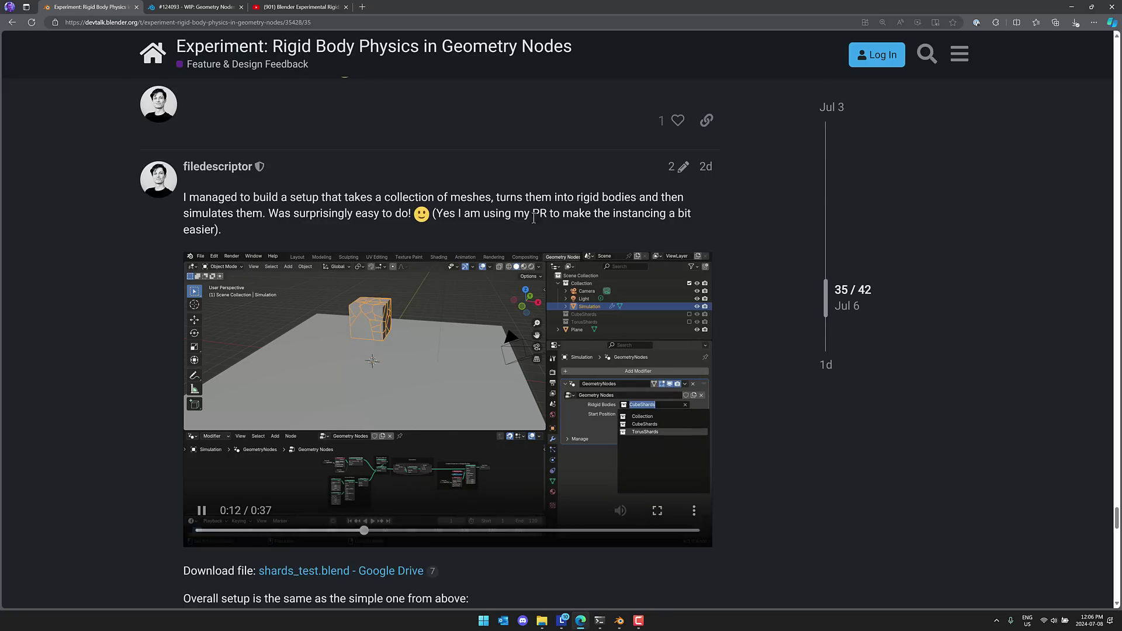
scroll(411, 450, "down", 5)
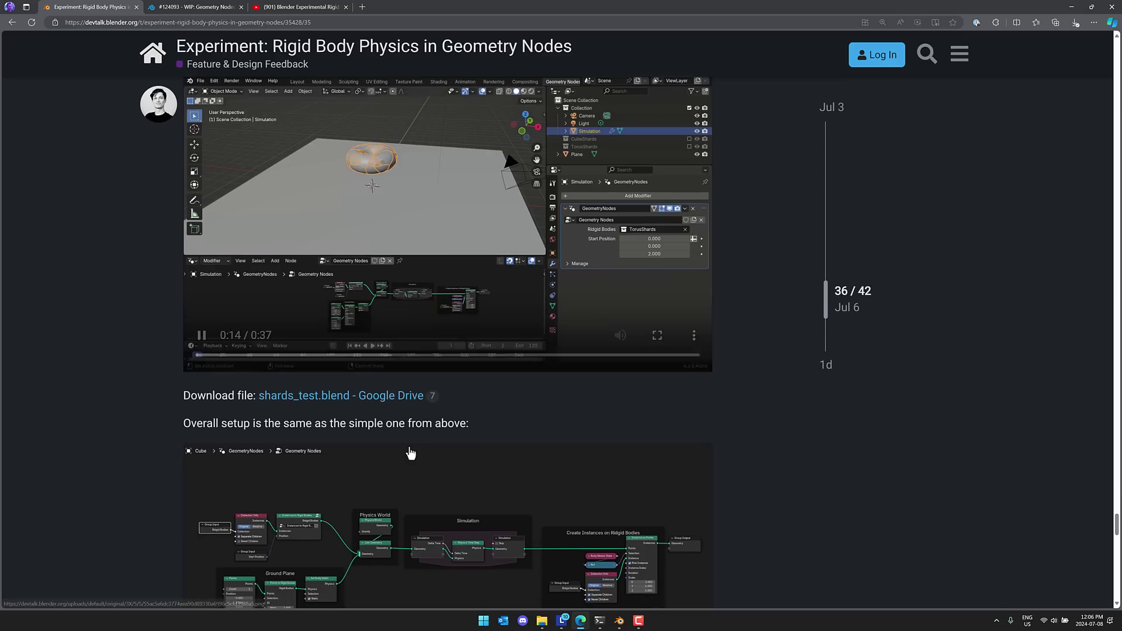
scroll(411, 451, "down", 2)
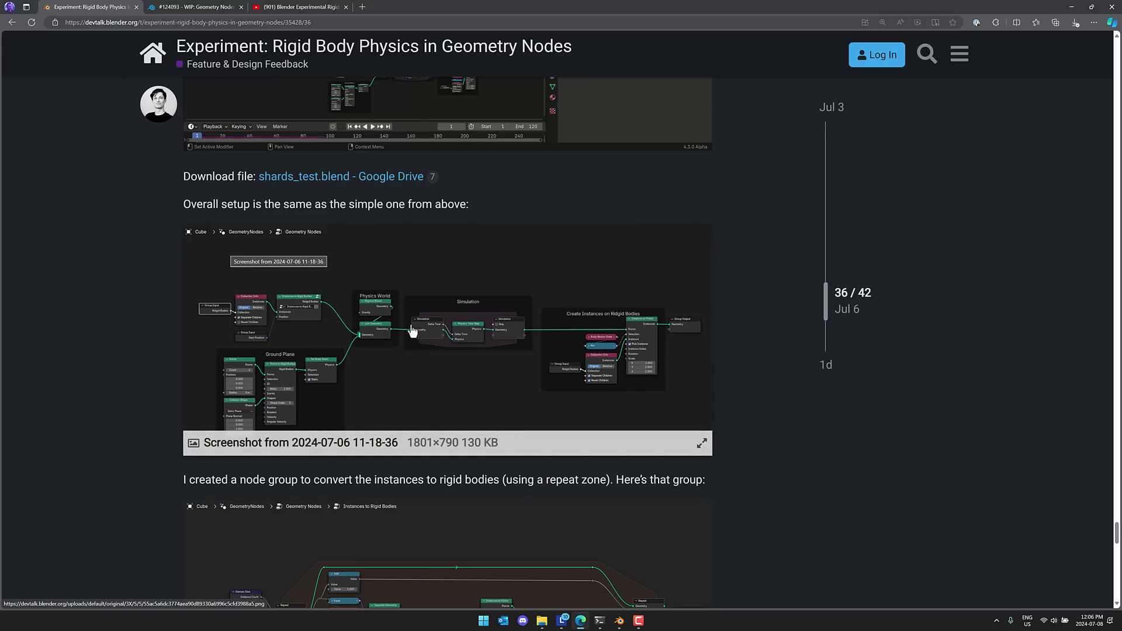
- Survey the whole rigid body node tree in Blender, then return to the forum thread
left_click(619, 621)
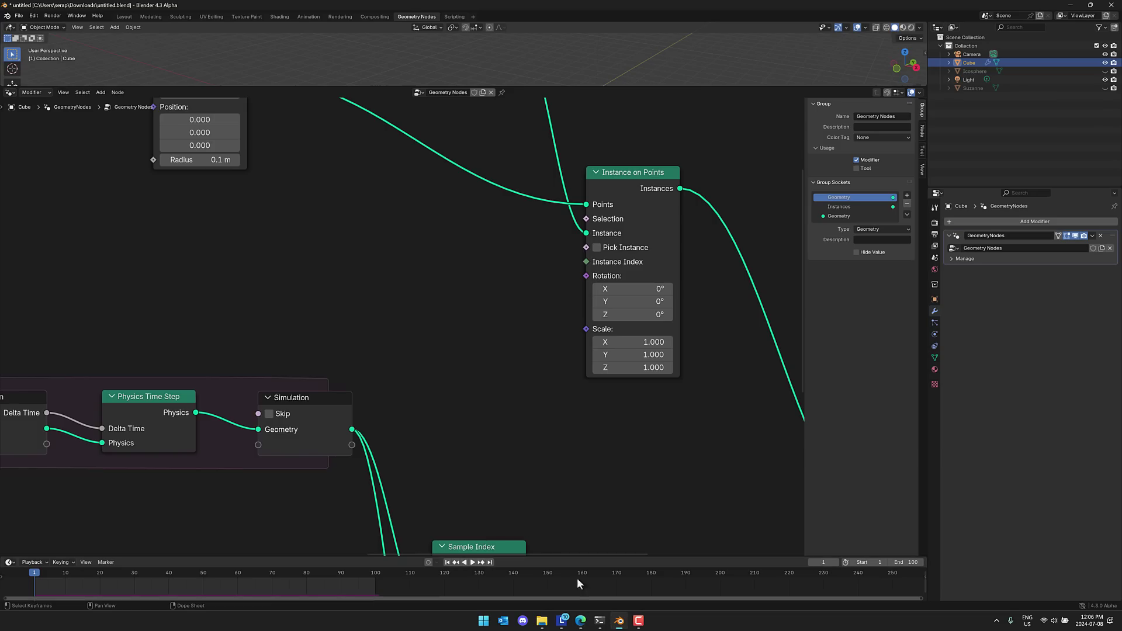
middle_click_drag(626, 392, 583, 360)
scroll(584, 356, "down", 5)
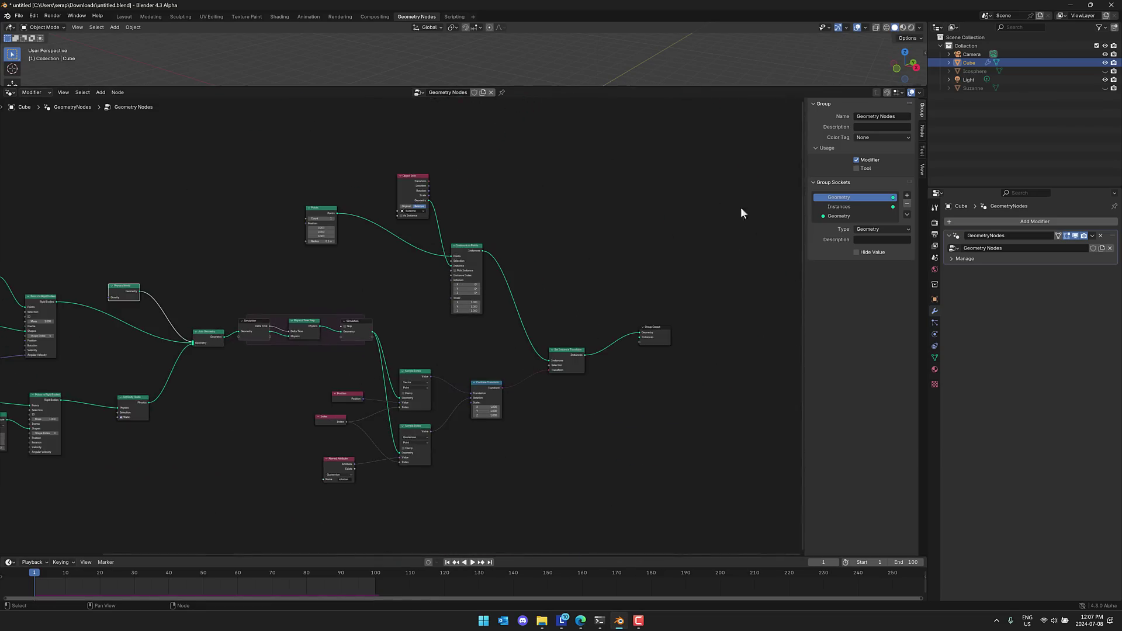
scroll(418, 388, "left", 5, "ctrl")
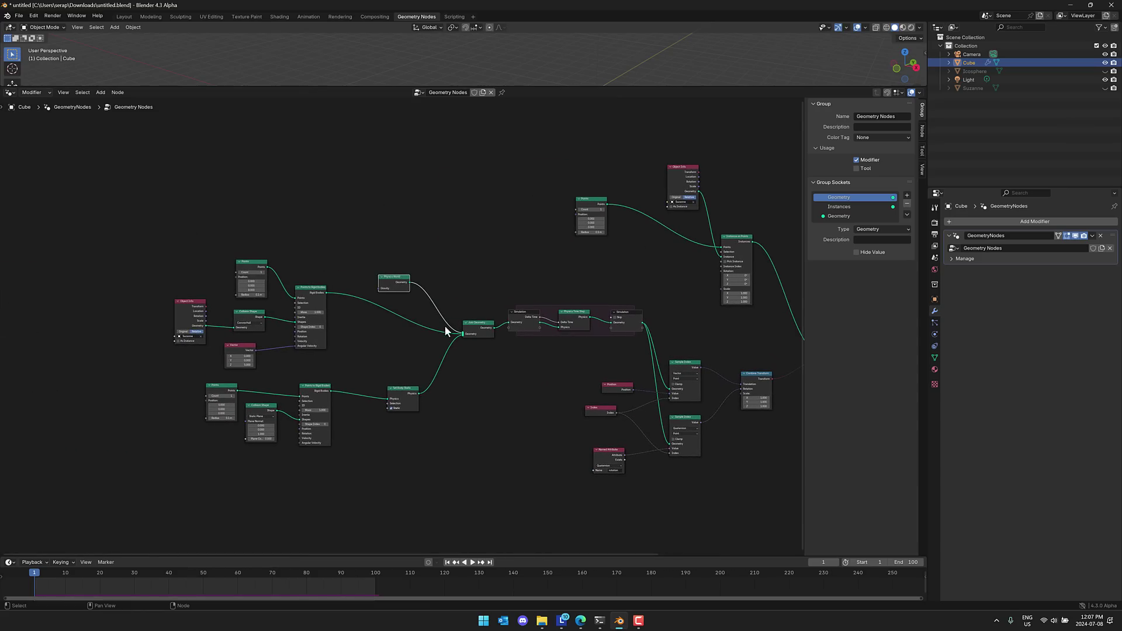
mouse_move(588, 621)
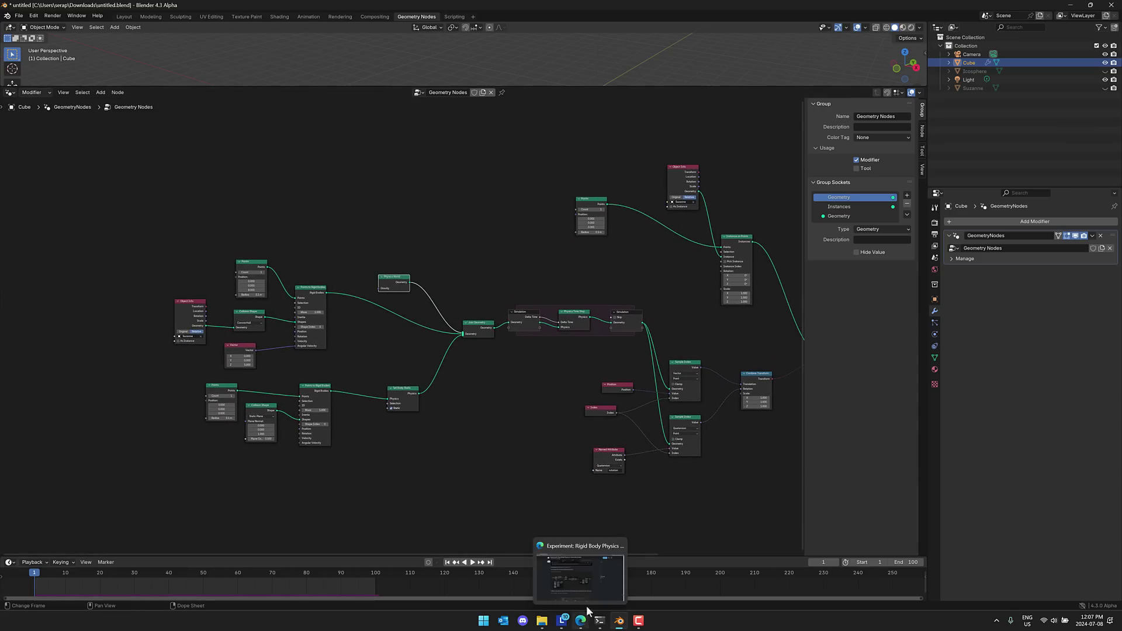
left_click(582, 570)
- Scroll the forum thread back to opening post 1 of 42, with the test branch link
scroll(464, 296, "up", 20)
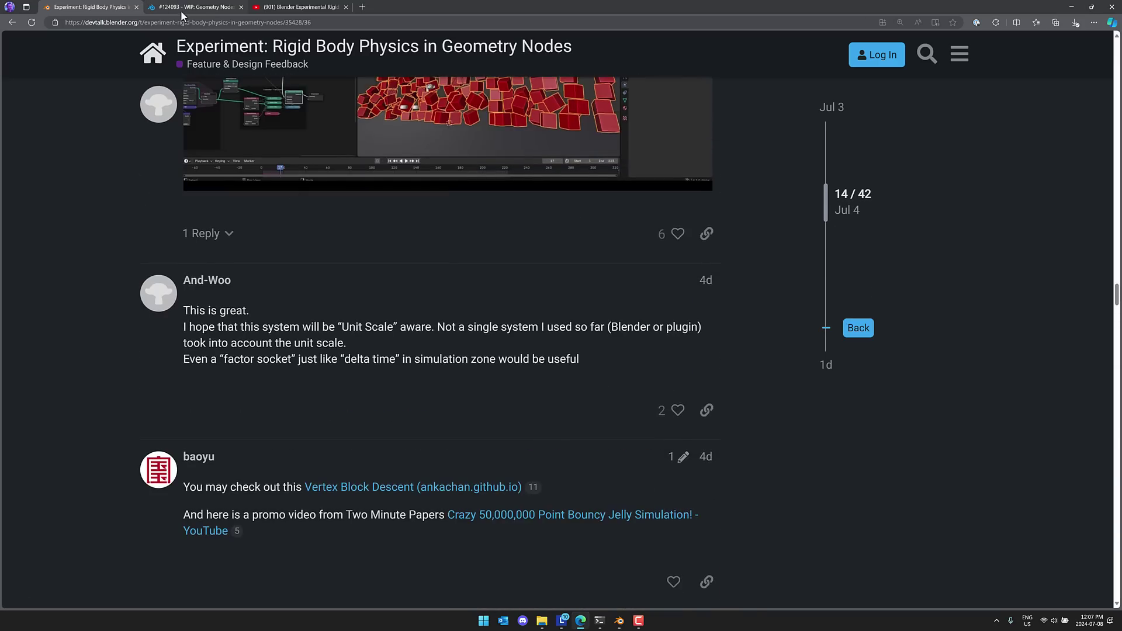
scroll(406, 340, "up", 10)
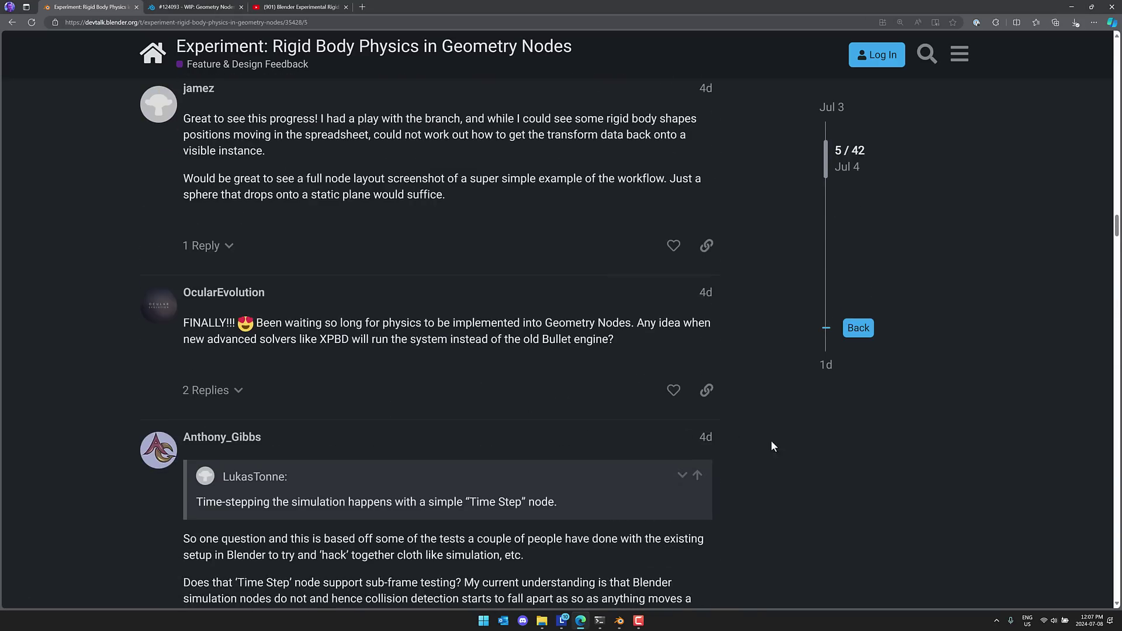
scroll(770, 440, "up", 15)
scroll(457, 310, "down", 4)
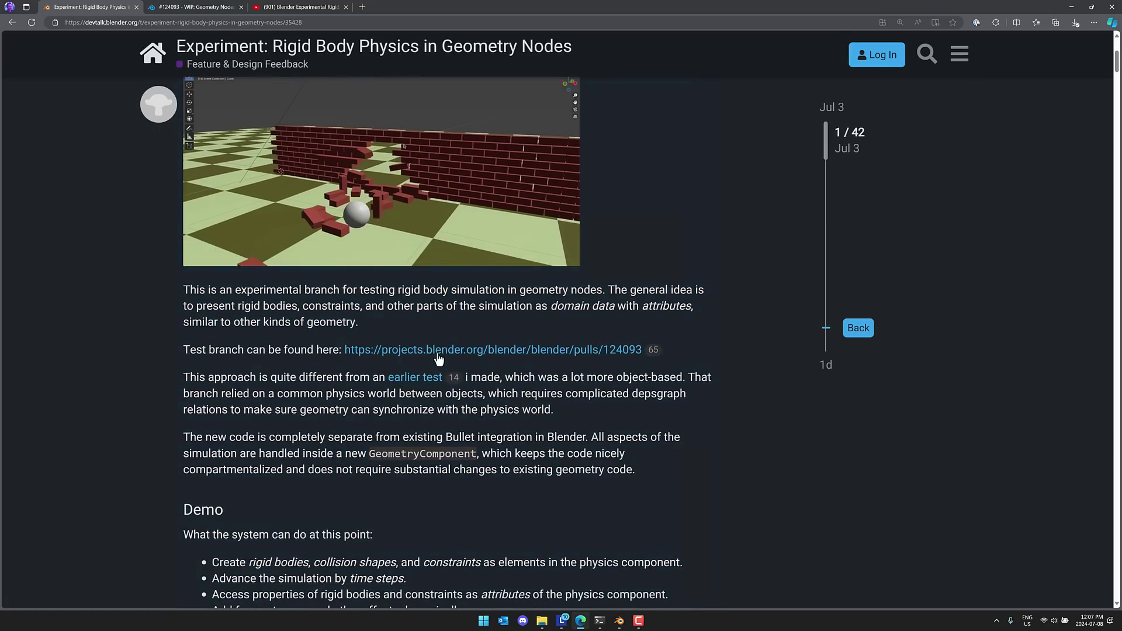
- Open pull request #124093 and read through its description and commit history
left_click(206, 7)
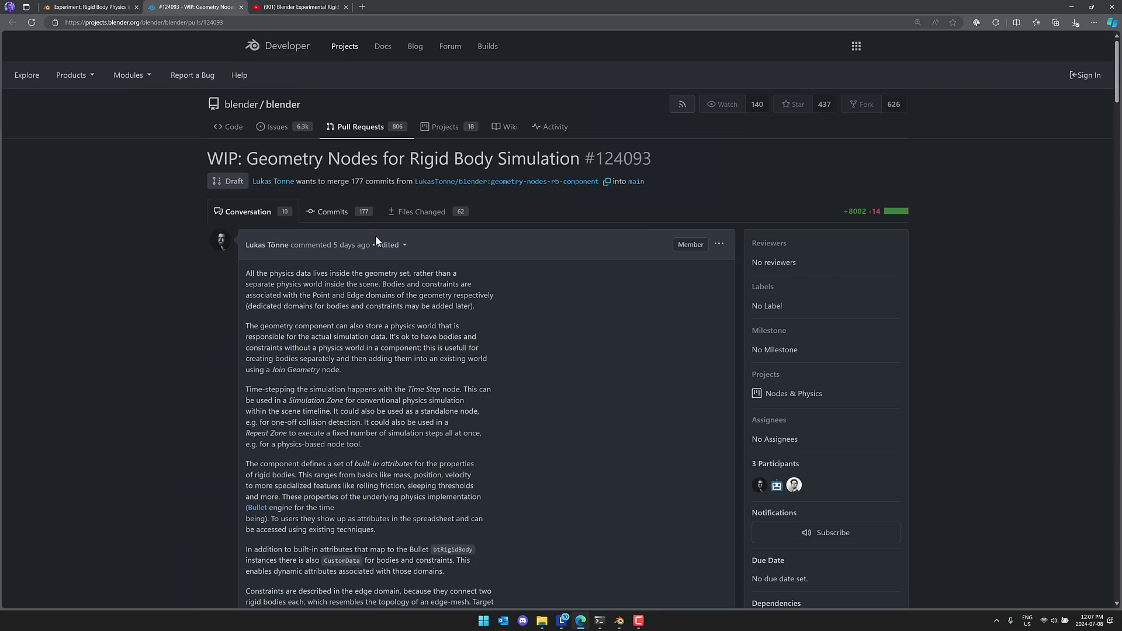
scroll(377, 249, "down", 4)
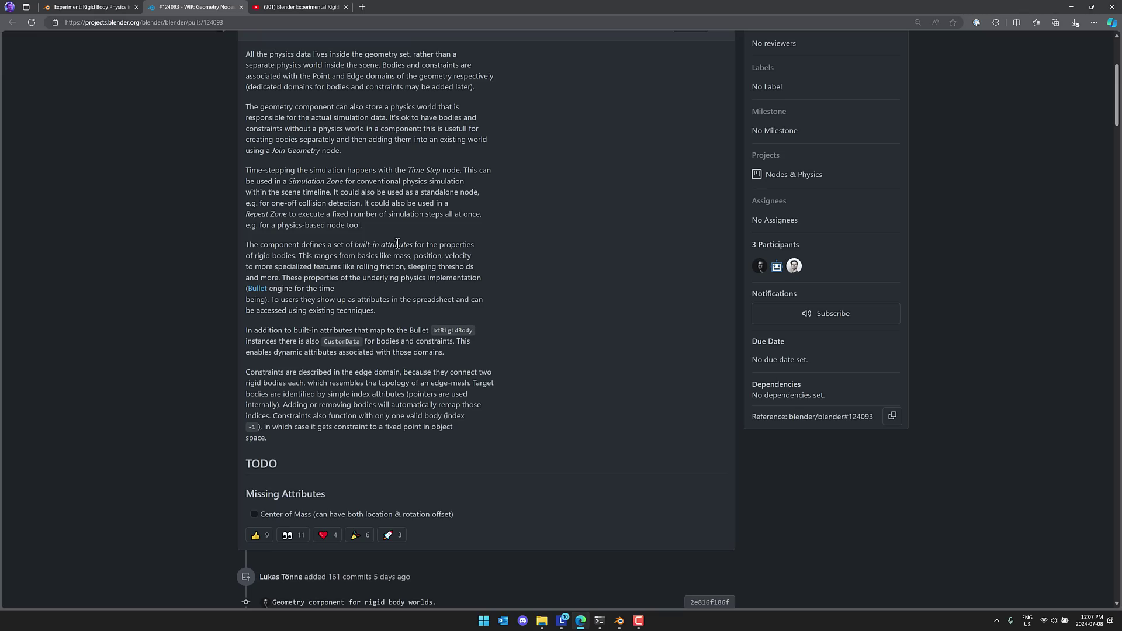
scroll(397, 261, "down", 20)
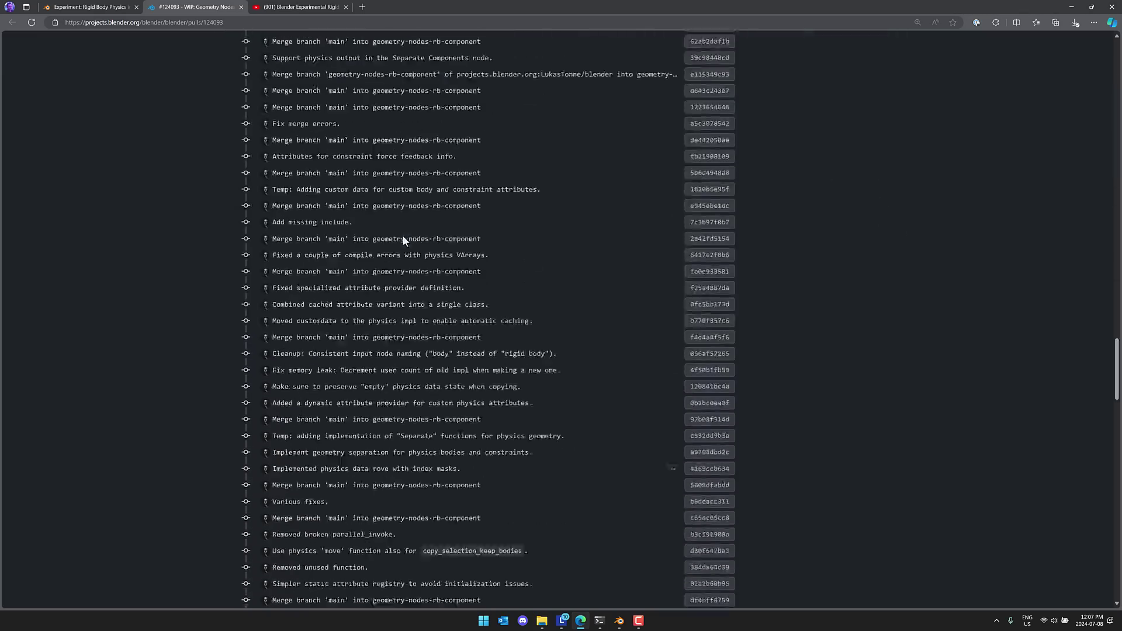
scroll(380, 243, "up", 12)
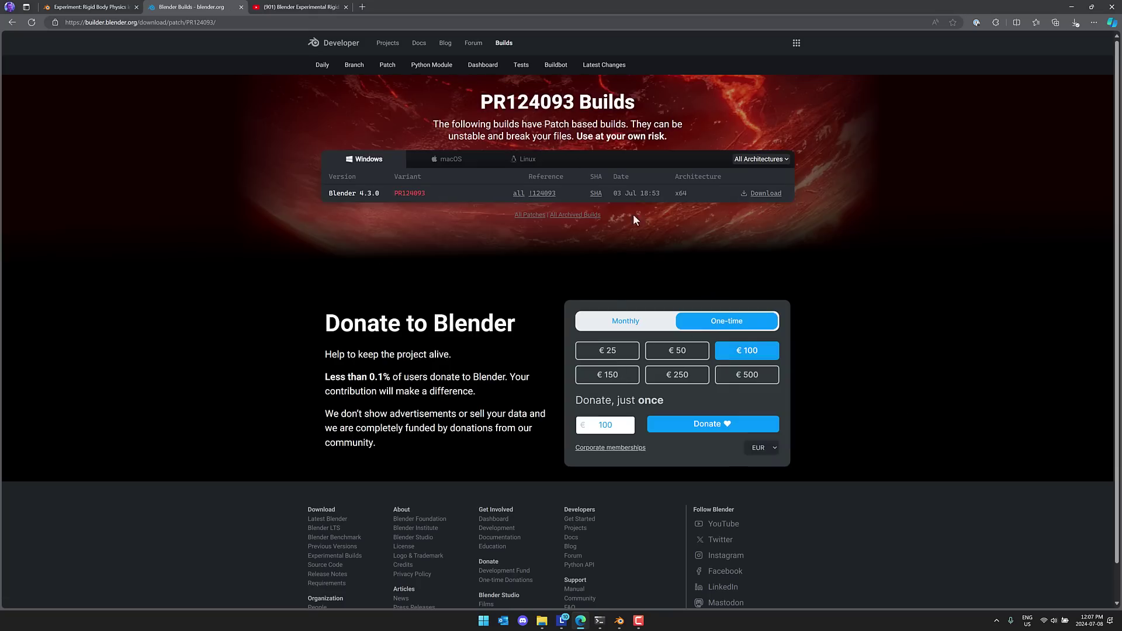
- View the full list of patch builds, then return to pull request #124093
left_click(531, 215)
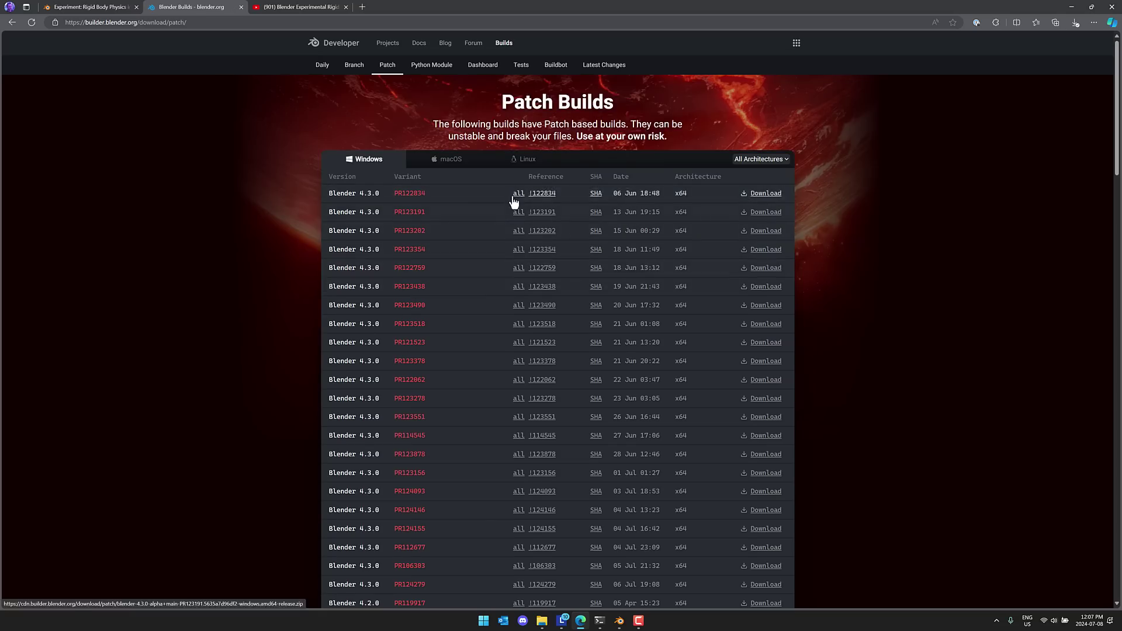
key("alt+Left")
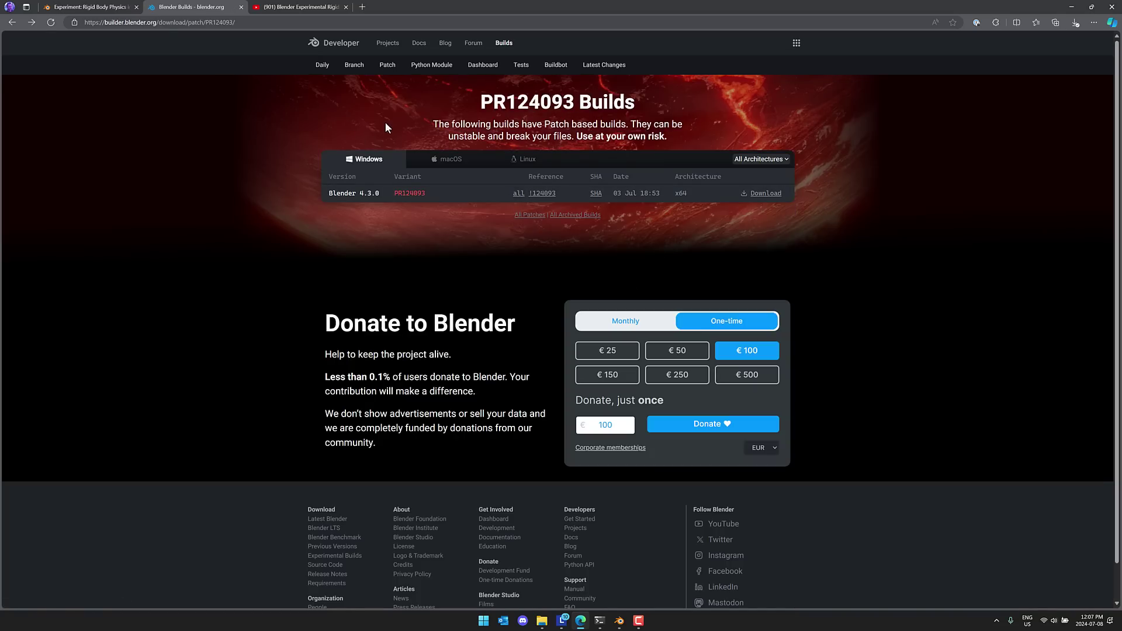
key("alt+Left")
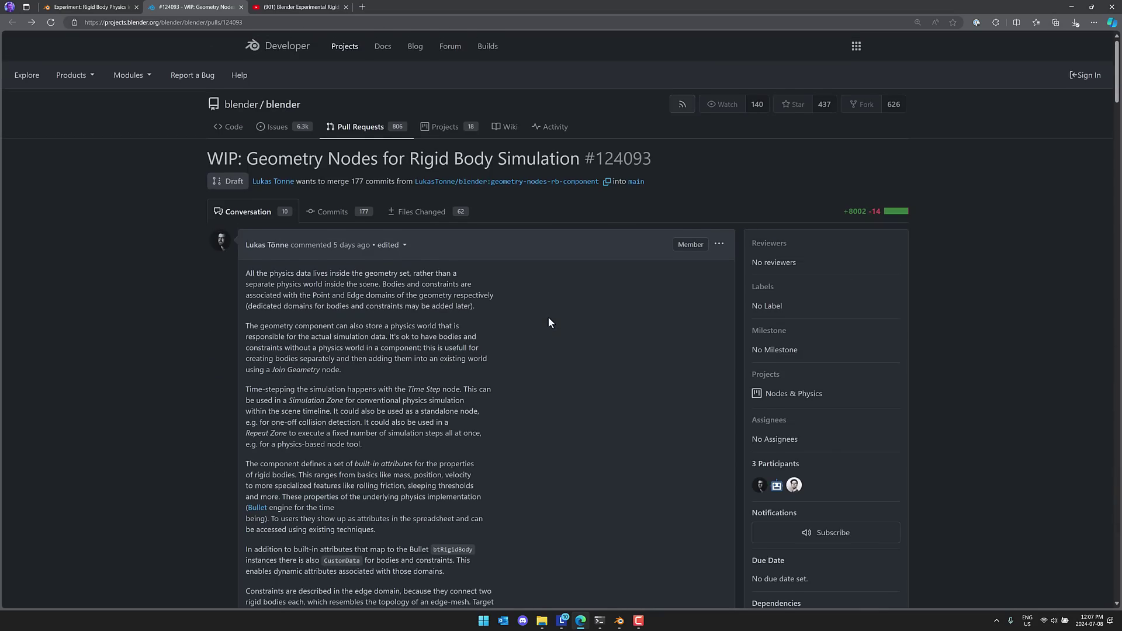
- Skim the rigid body stream video to about 15:26 of 55:02, then return to Blender
key("ctrl+Tab")
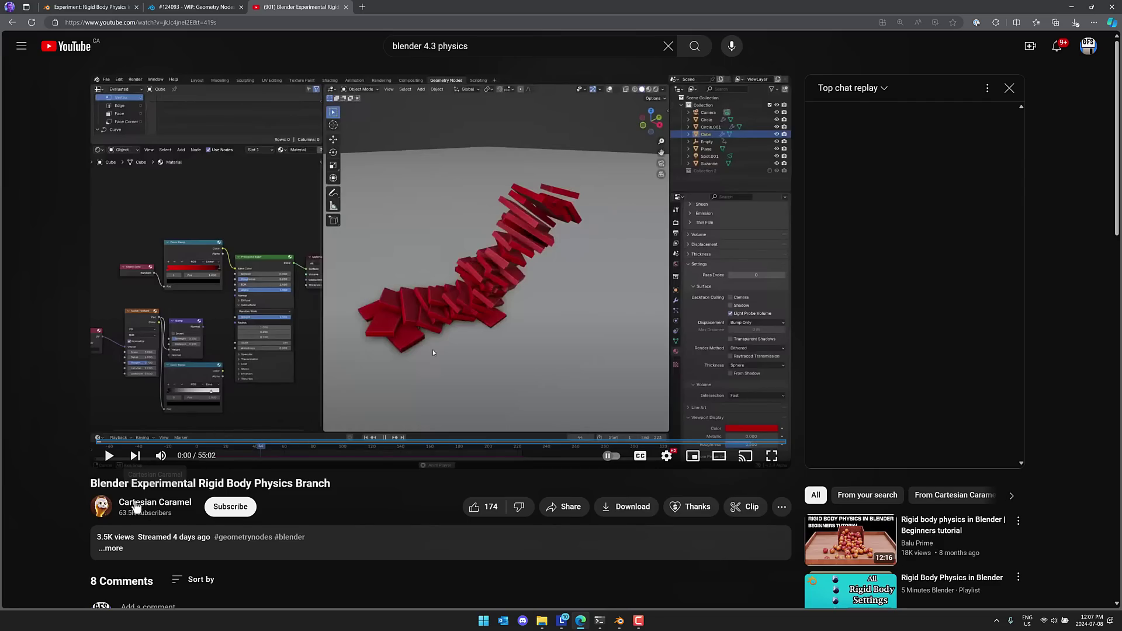
scroll(136, 507, "down", 2)
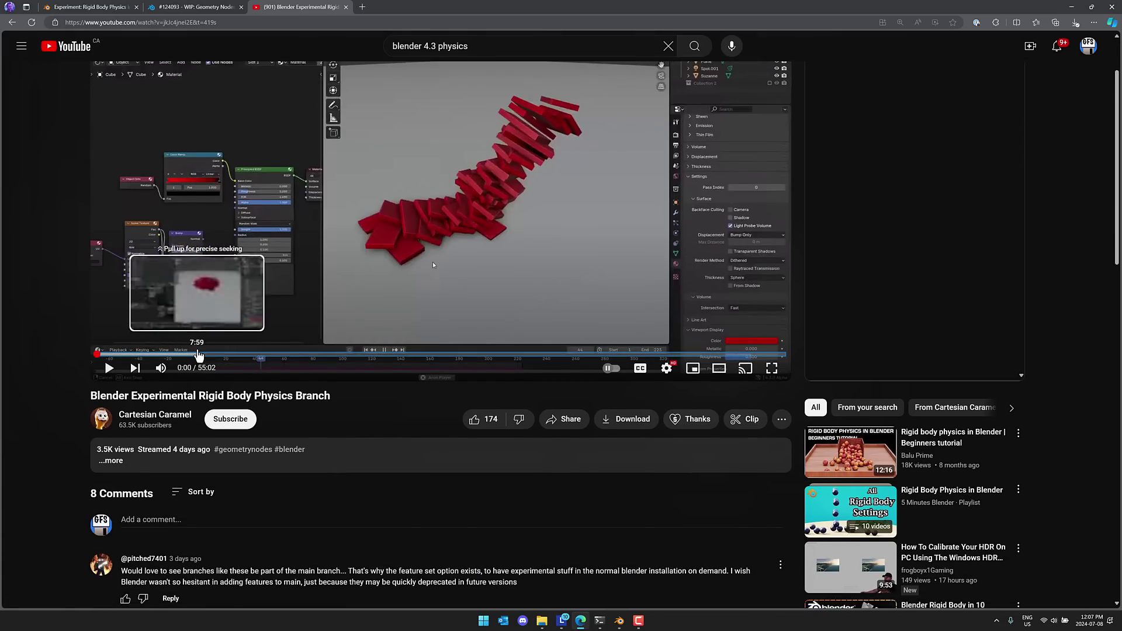
left_click_drag(199, 355, 576, 361)
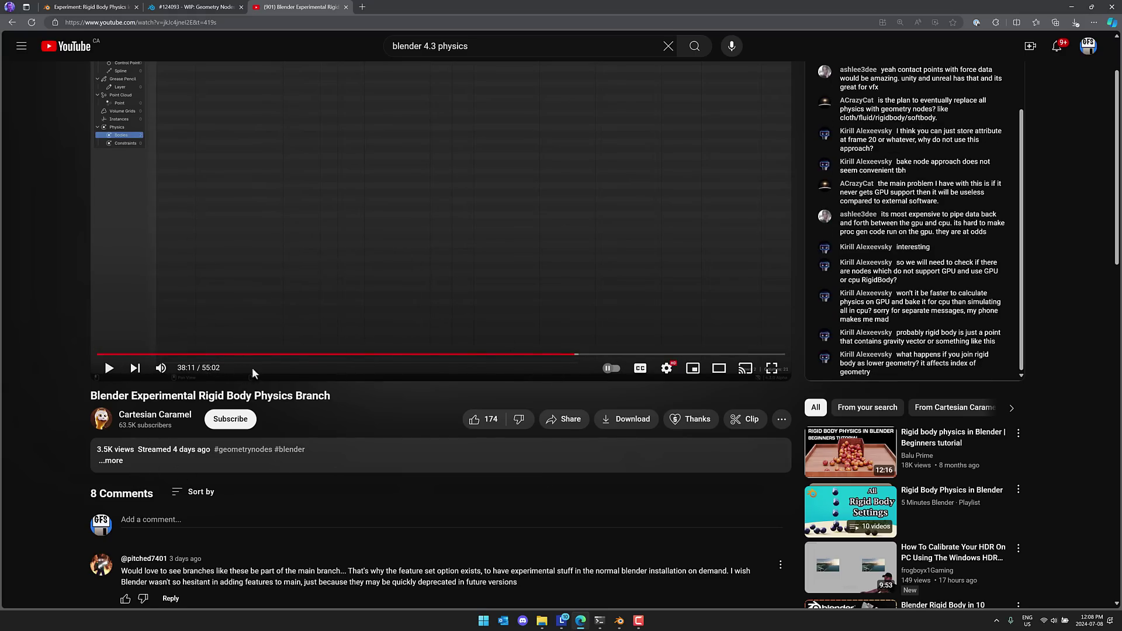
left_click(299, 353)
key("alt+Tab")
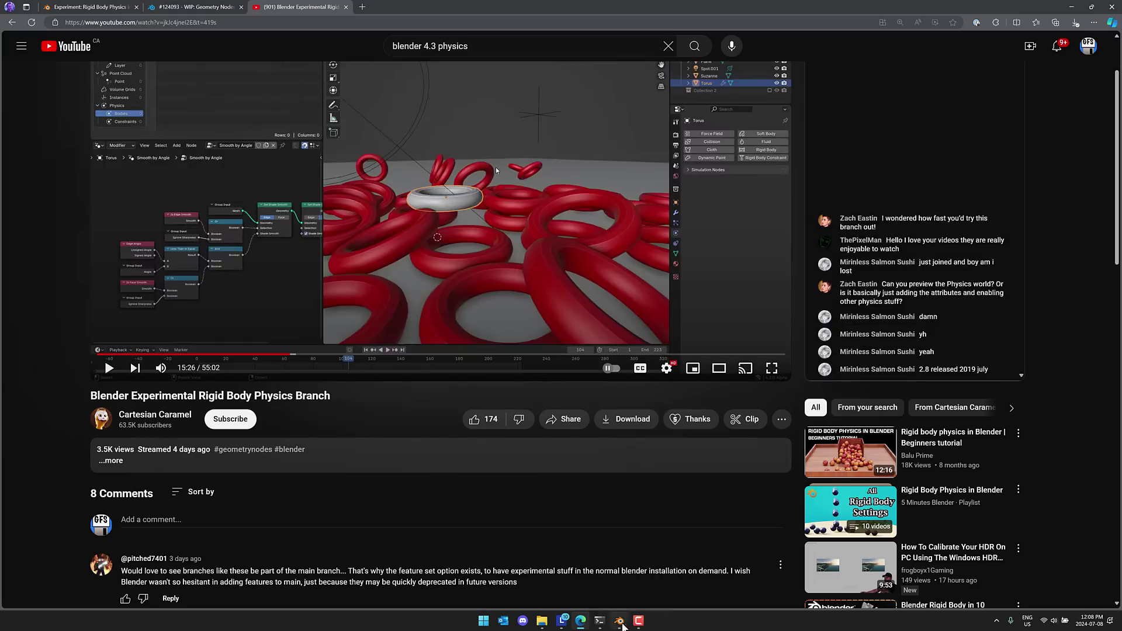